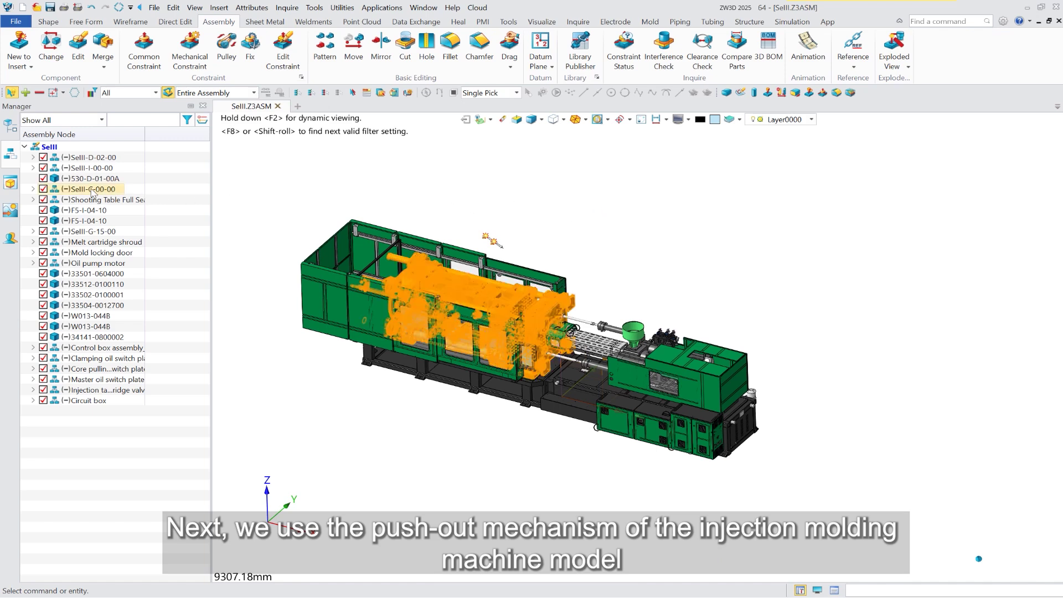
- Open the SeIII-C-00-00 sub-assembly on its own and enter its assembly animation environment
right_click(92, 190)
click(114, 516)
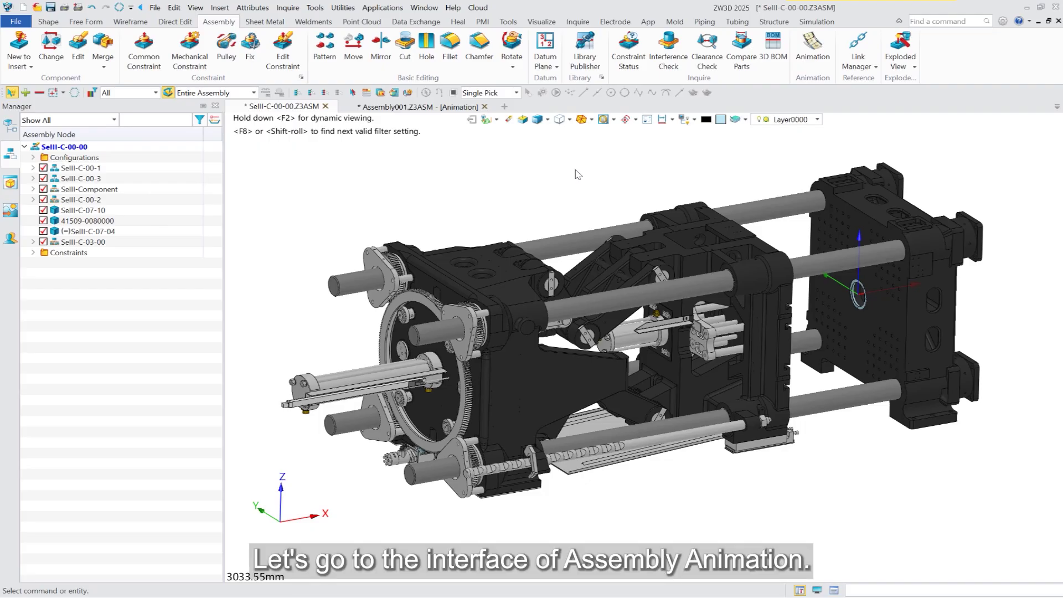
click(814, 60)
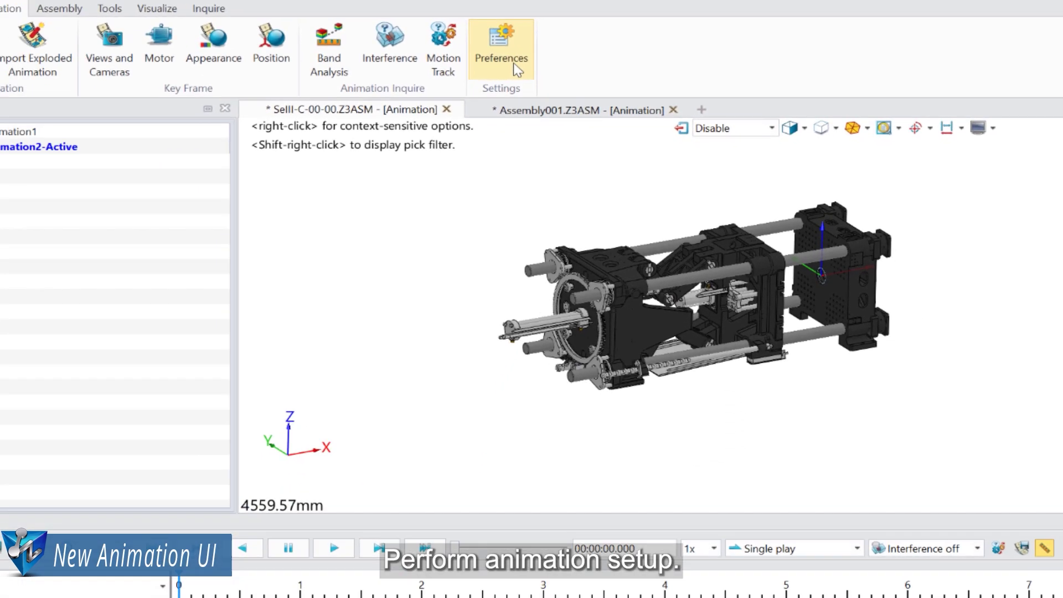
- Set the animation's ending time to 30 seconds in the animation settings
click(518, 70)
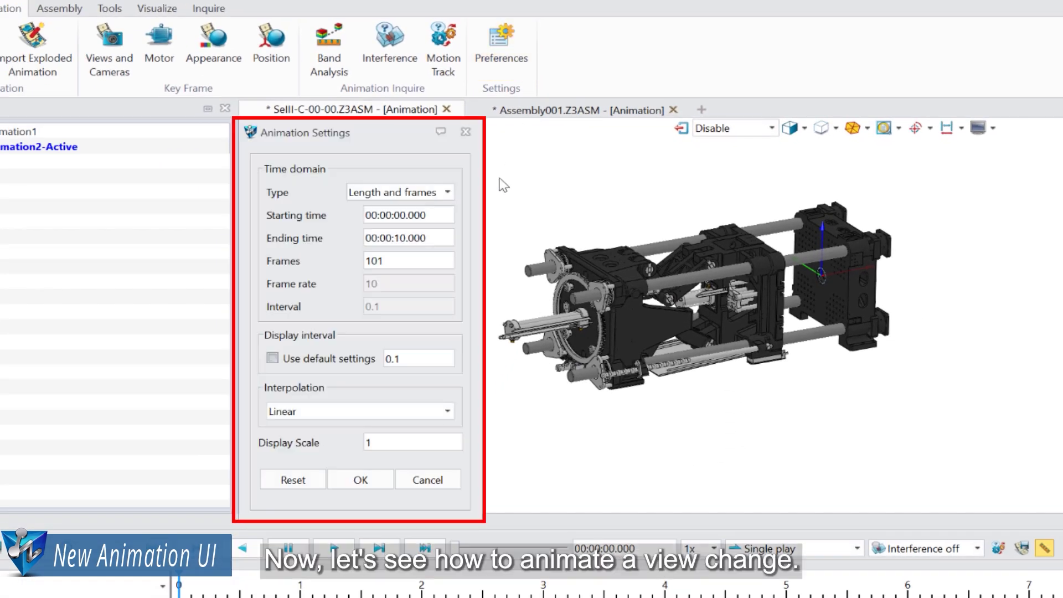
double_click(433, 238)
text(30)
click(361, 480)
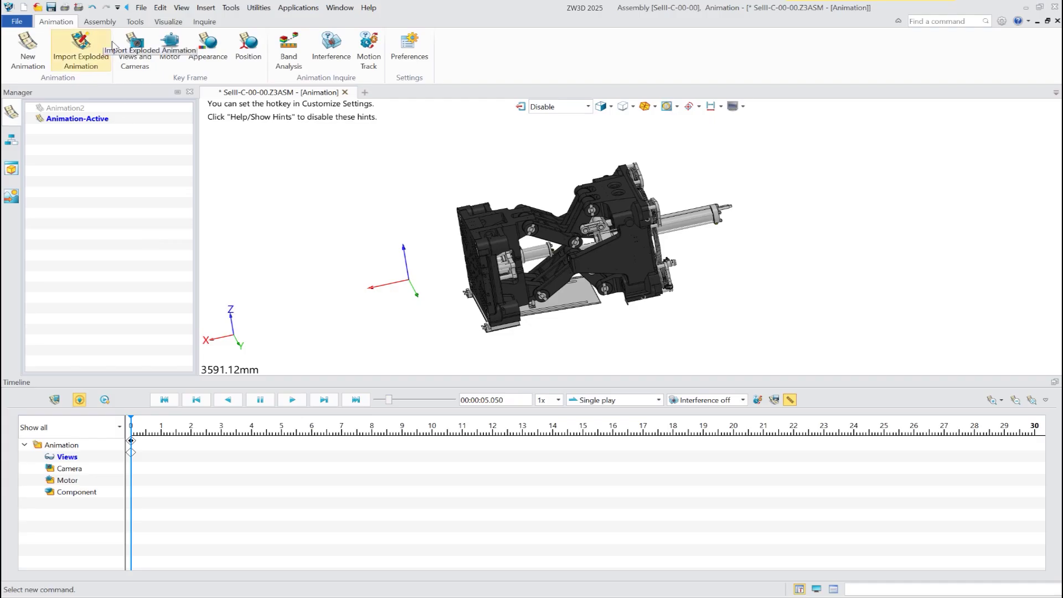
- Record the current view as a keyframe at 0 s, then create a second view keyframe at 5 s with the model rotated and zoomed out
click(134, 53)
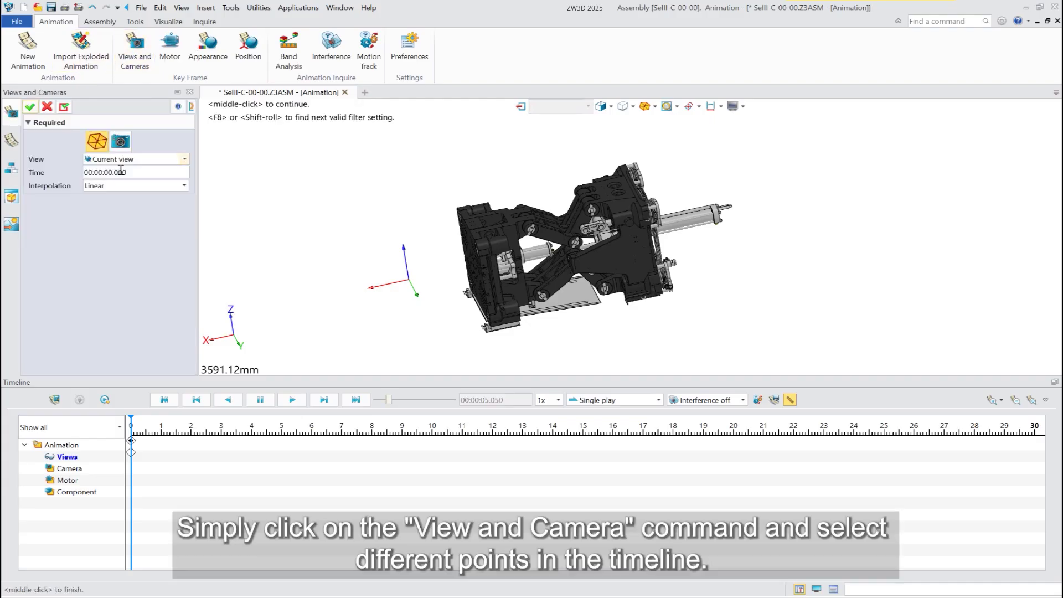
click(30, 106)
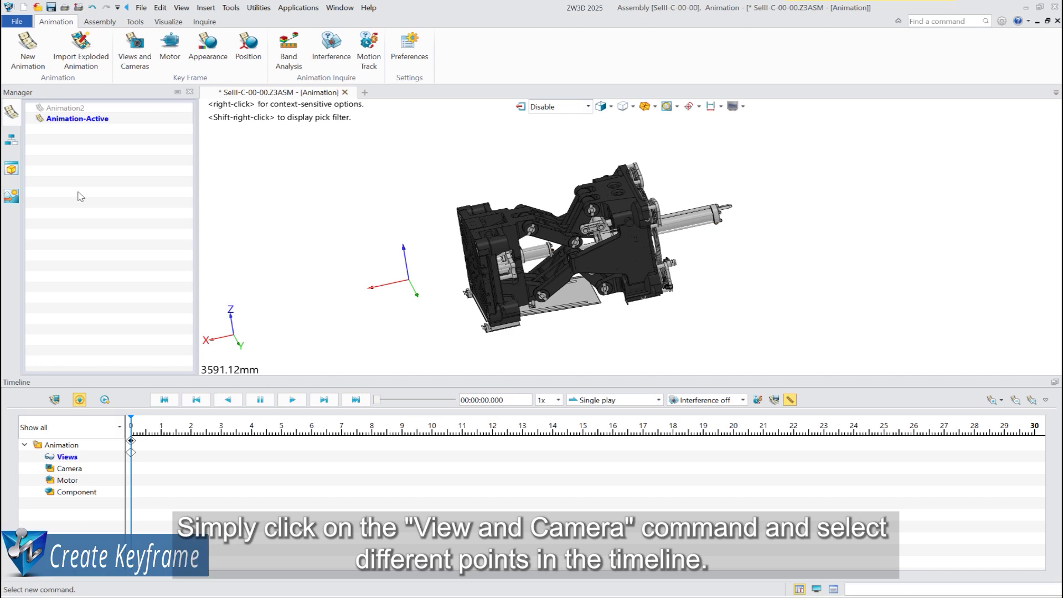
click(282, 426)
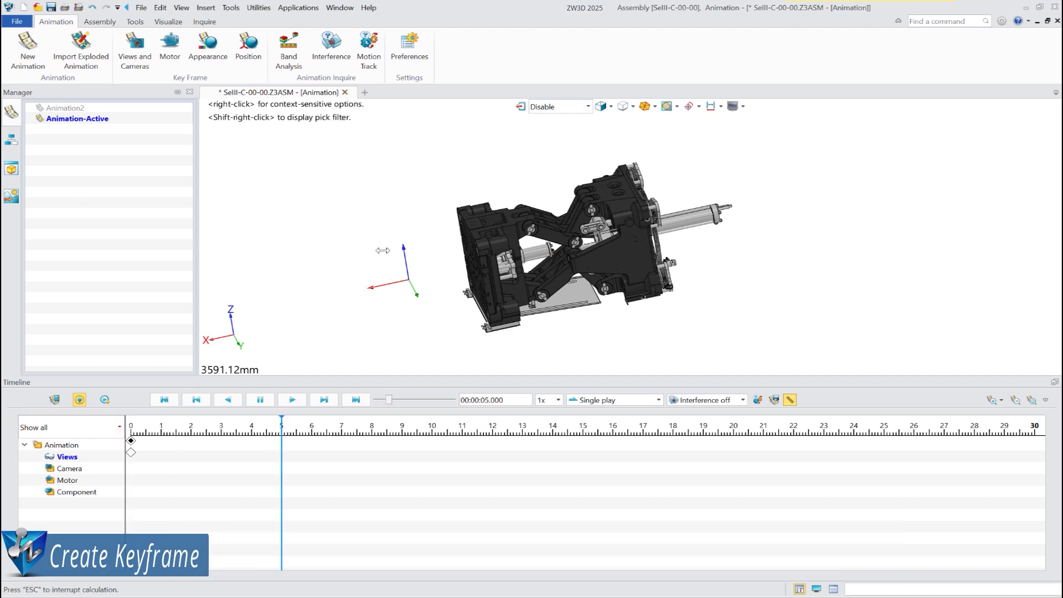
scroll(600, 244, down, 3)
right_drag(603, 243, 779, 196)
right_drag(672, 229, 646, 246)
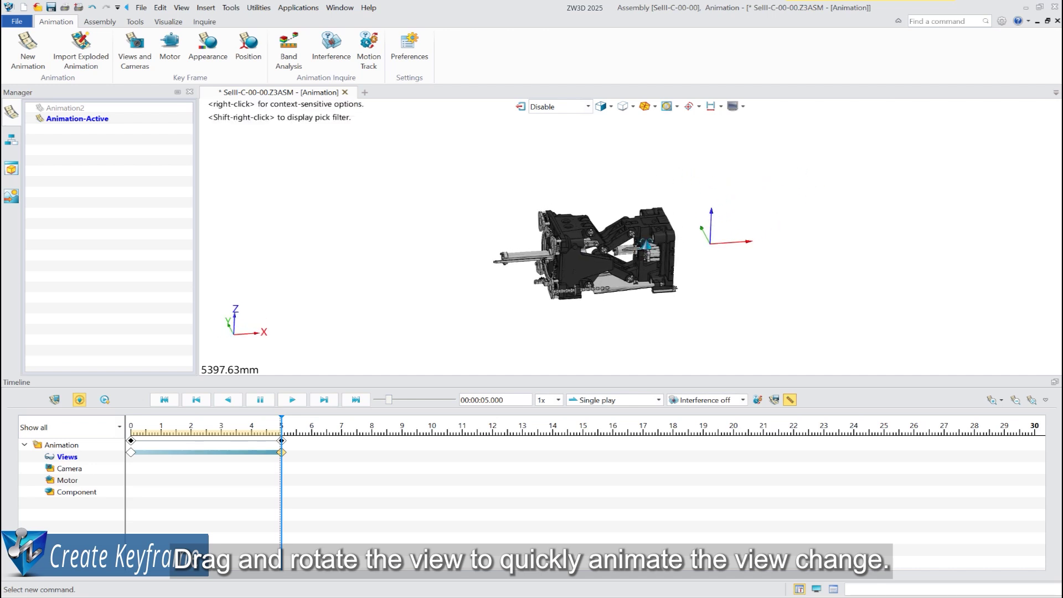
mouse_move(281, 427)
mouse_down()
mouse_move(122, 426)
mouse_move(290, 421)
mouse_move(281, 421)
mouse_up()
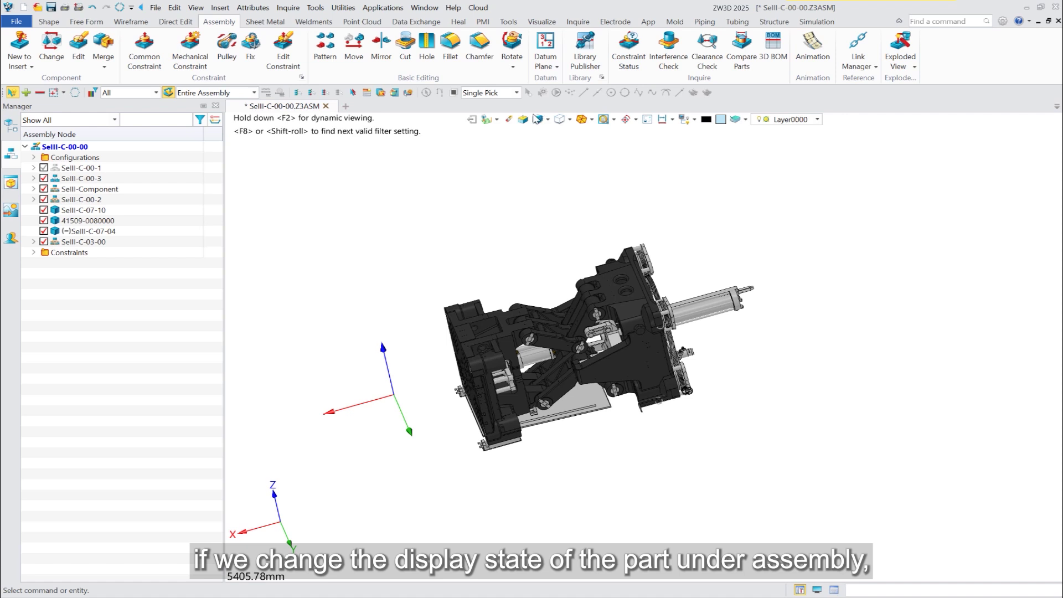
- Unblank the SeIII-C-00-1 component in the assembly and return to the animation environment
right_click(85, 173)
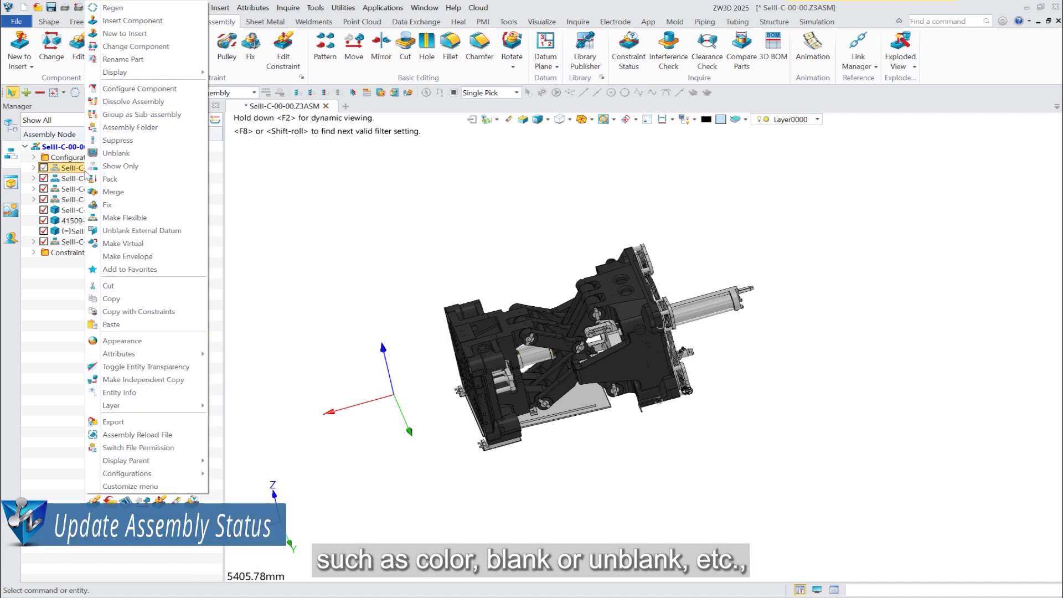
click(116, 153)
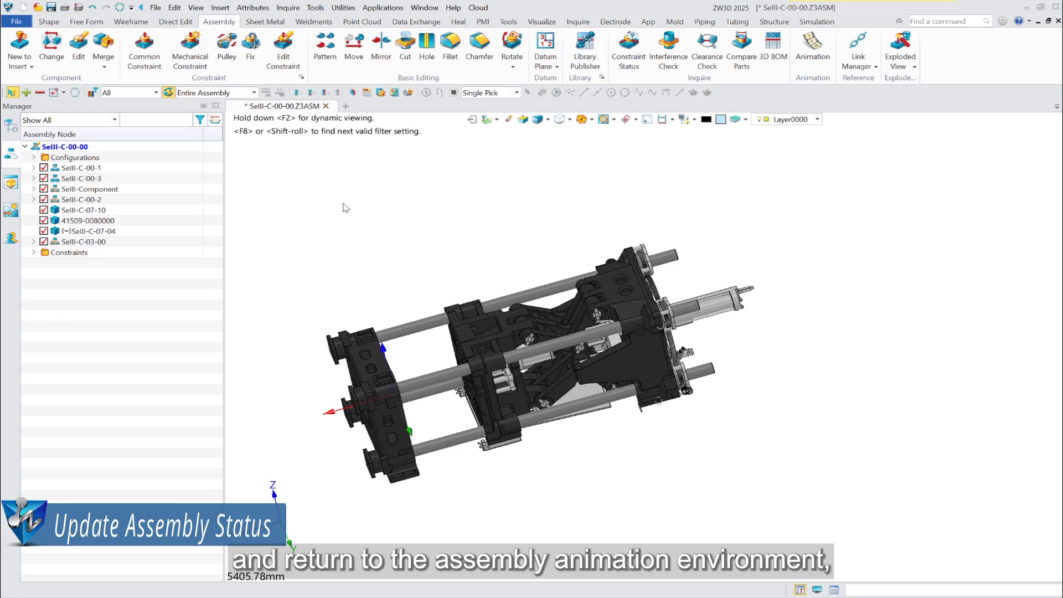
scroll(391, 260, down, 1)
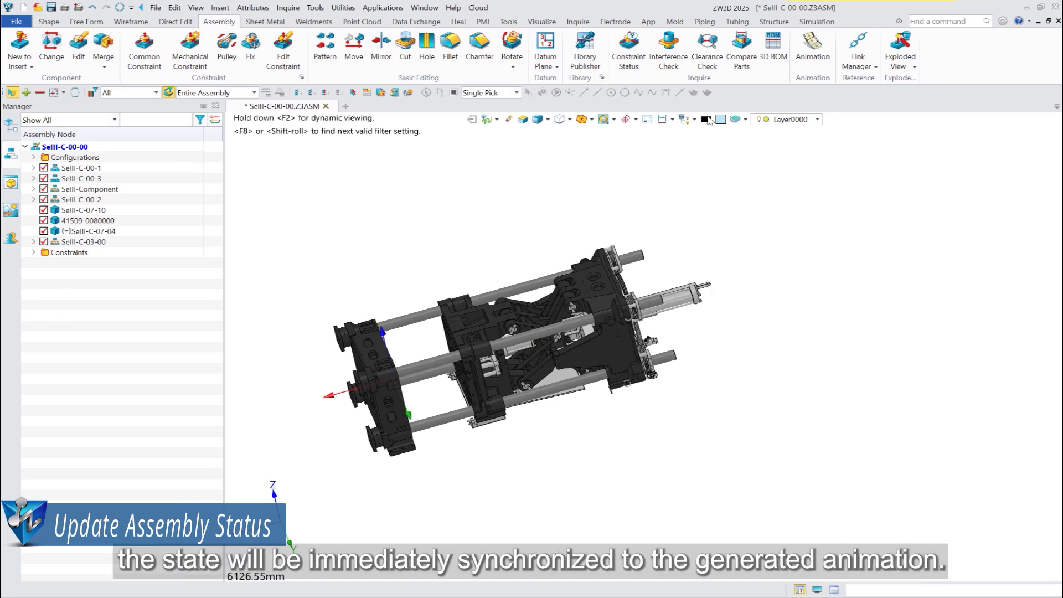
click(815, 62)
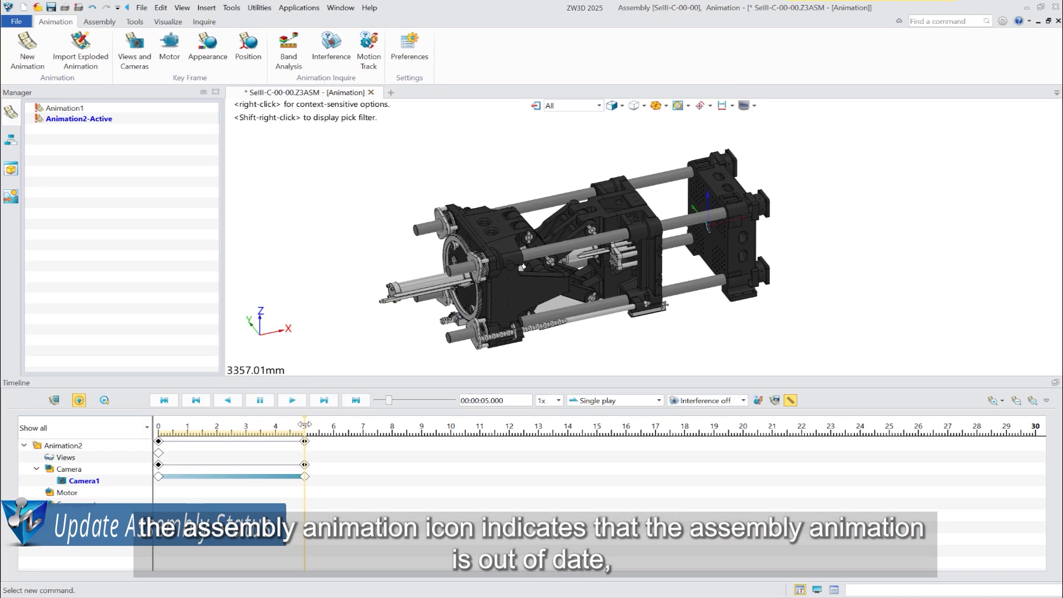
- Move the Animation2 timeline back to its start and play the camera animation
drag(305, 424, 137, 429)
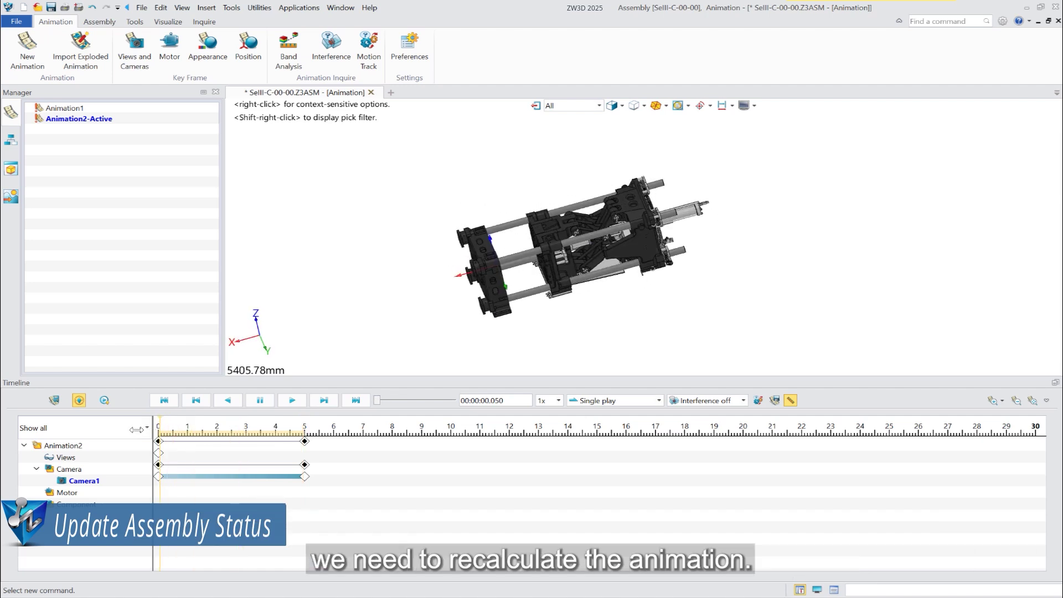
click(297, 404)
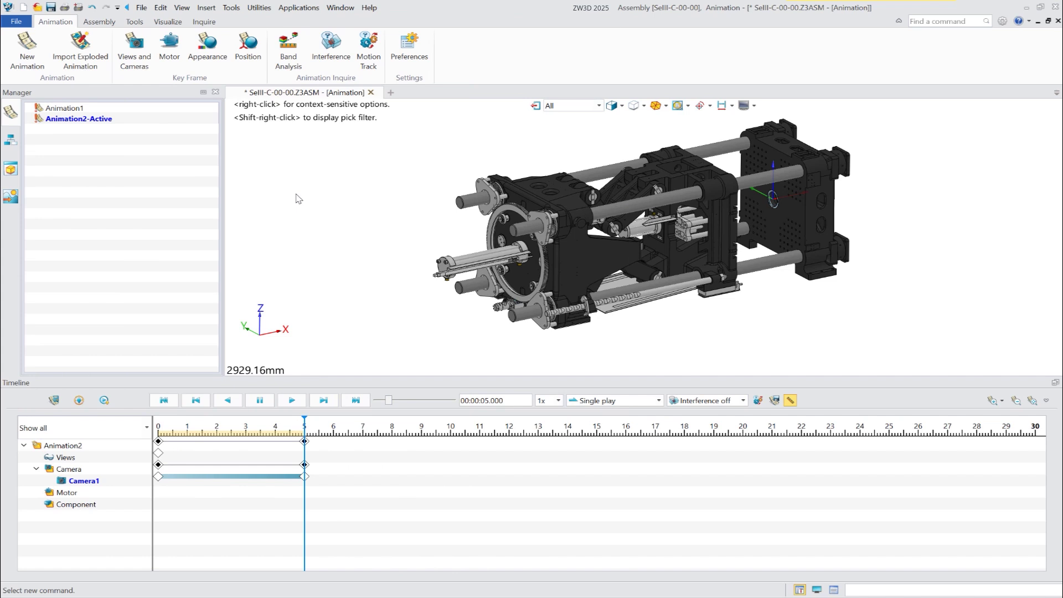
- Create a position keyframe at 5 s for component SeIII-C-00-3_1, keeping the Distance 9 constraint offset at -2150 mm
click(246, 48)
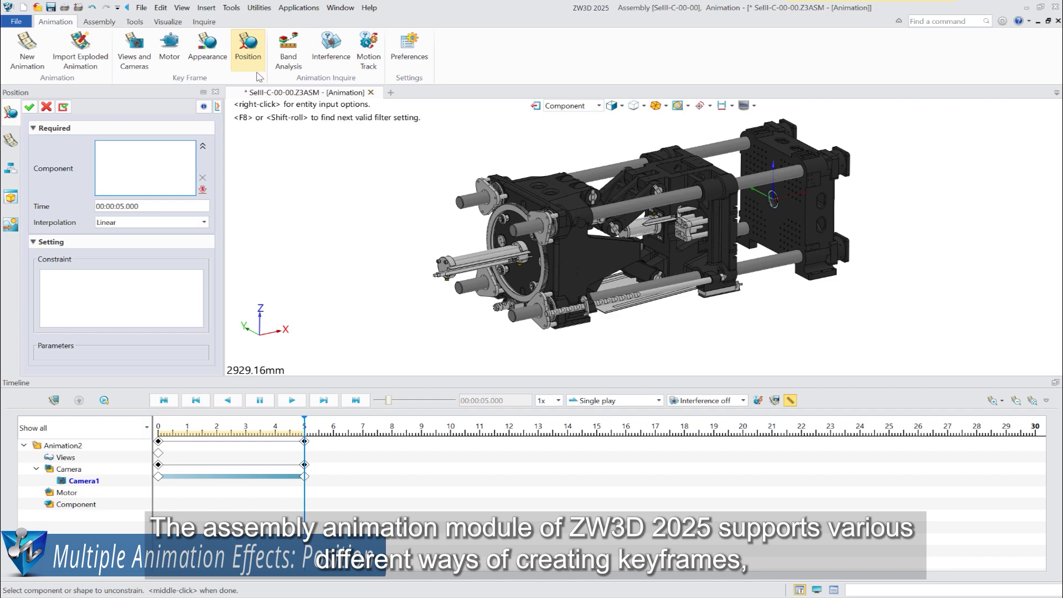
click(507, 188)
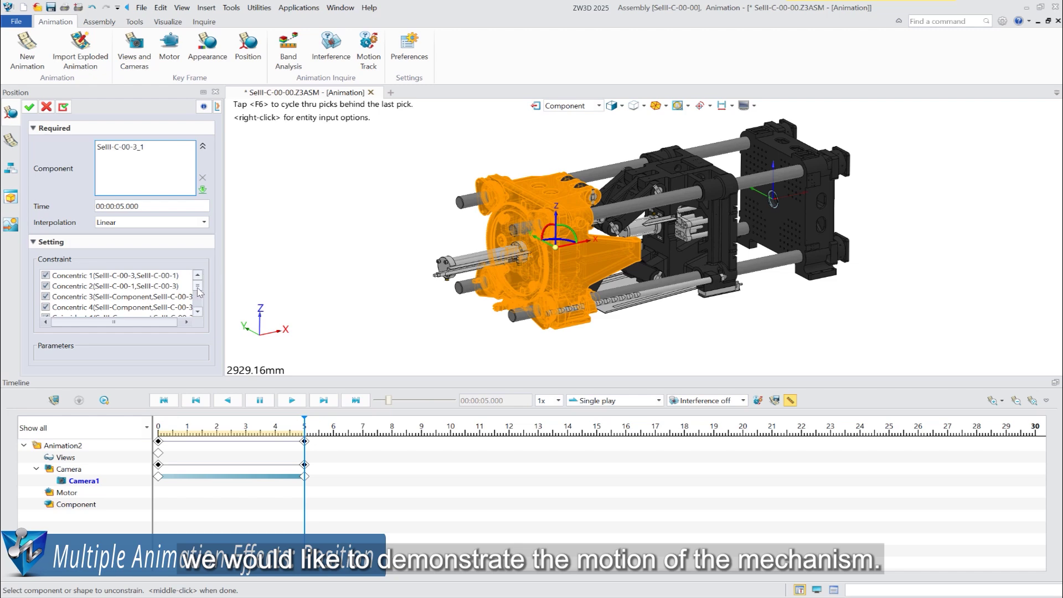
scroll(199, 296, down, 1)
scroll(198, 302, down, 3)
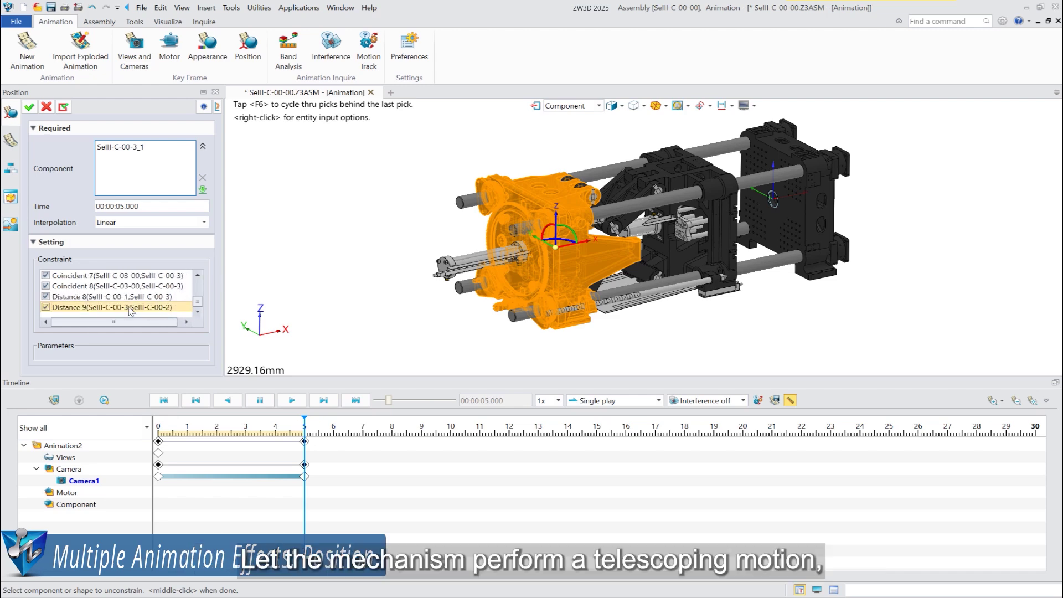
middle_click(293, 307)
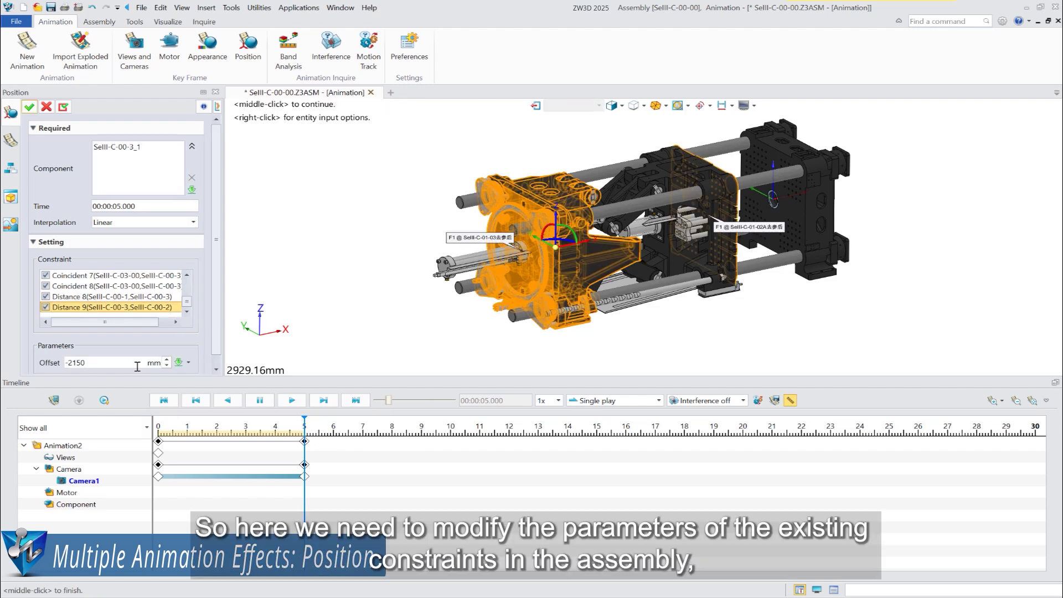
click(30, 106)
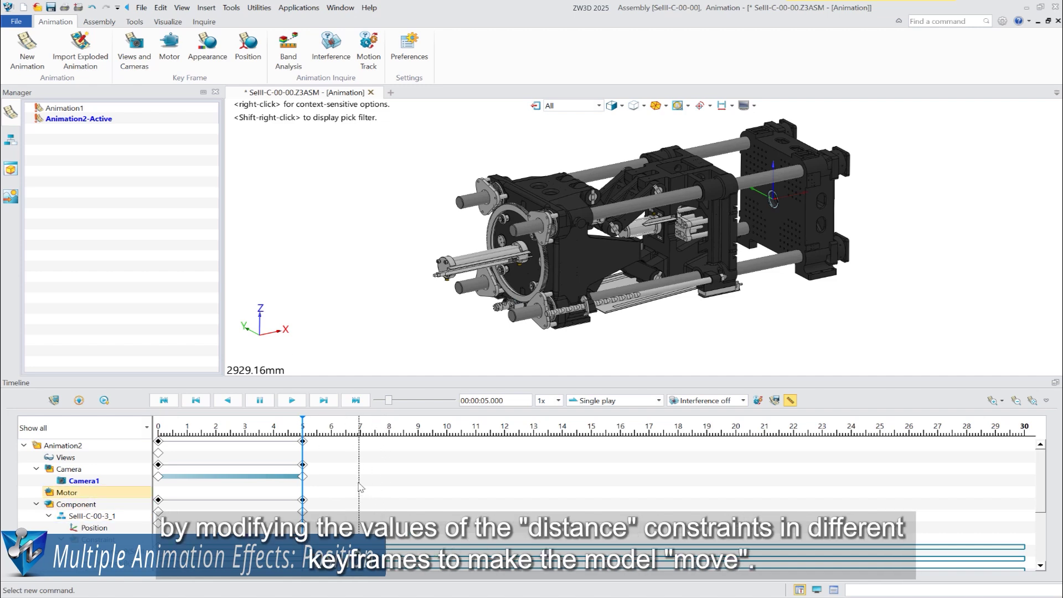
- Create a position keyframe at 8 s for component SeIII-C-00-3_1 with a new offset for its Distance 9 constraint
scroll(361, 487, down, 3)
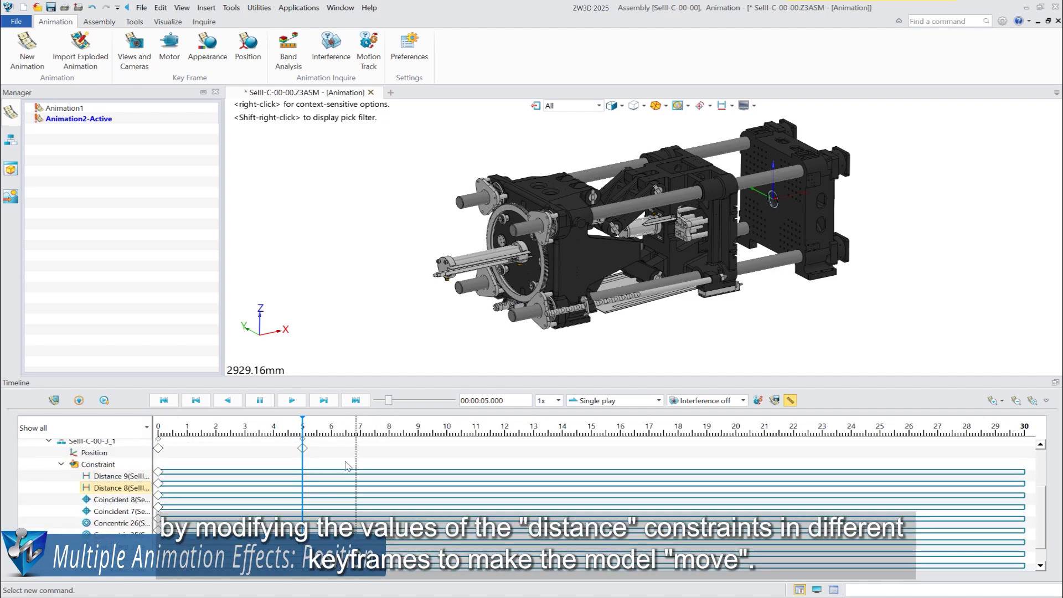
click(248, 50)
click(501, 235)
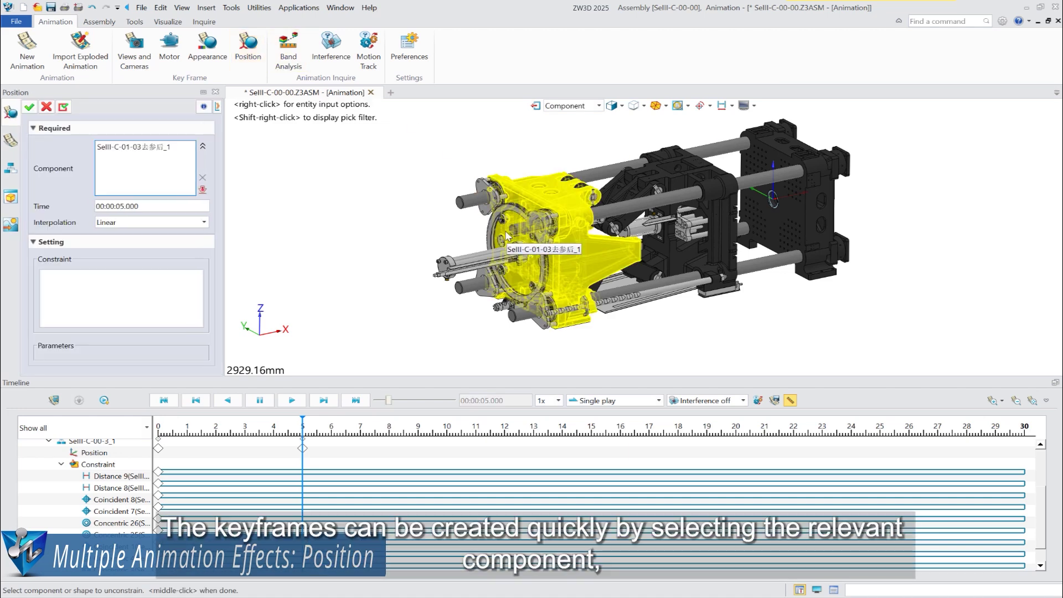
drag(147, 206, 54, 194)
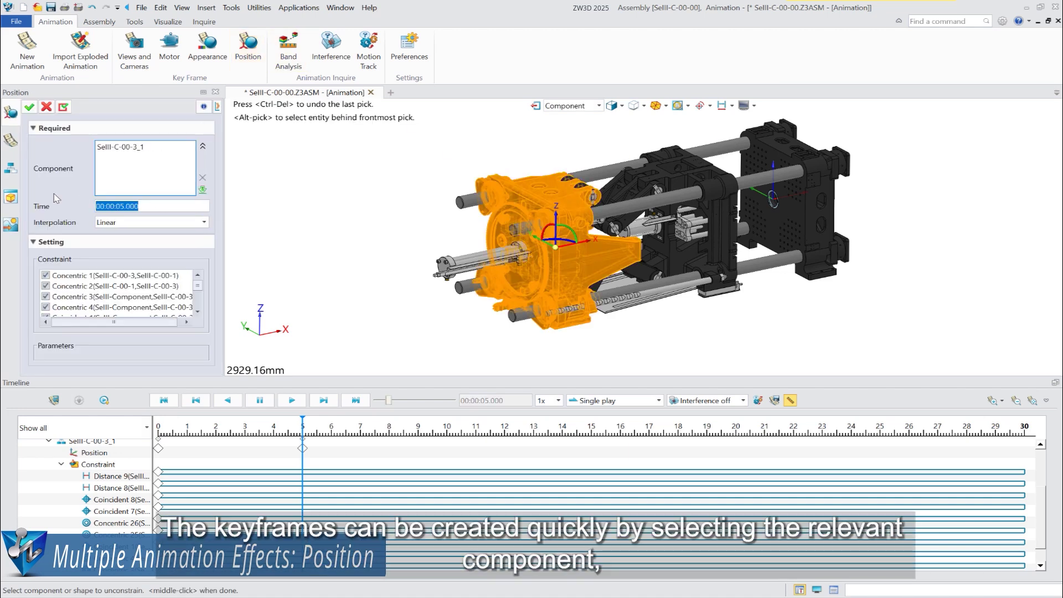
text(8)
drag(198, 286, 199, 316)
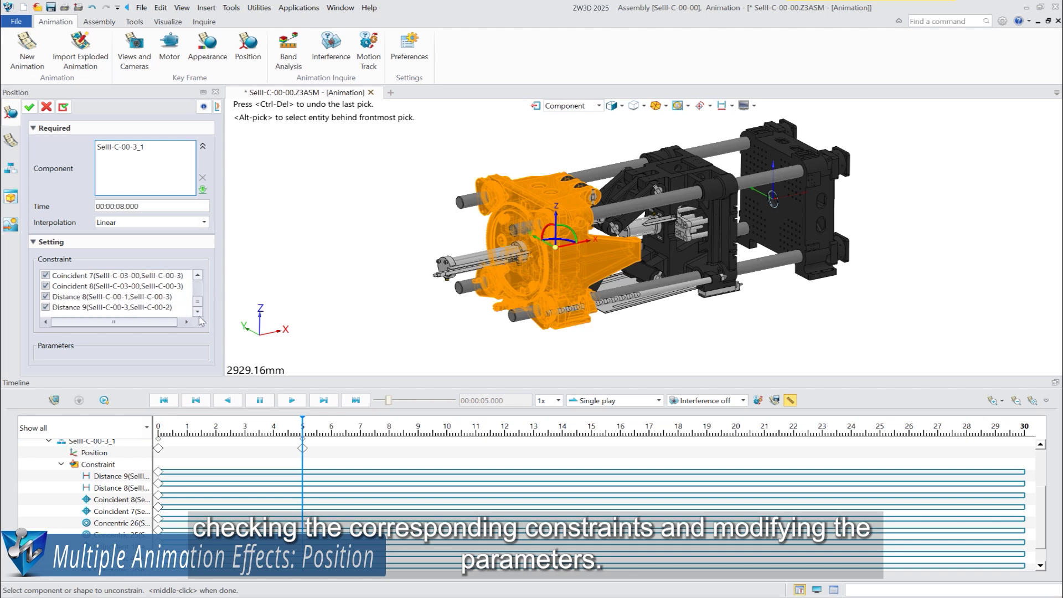
click(112, 308)
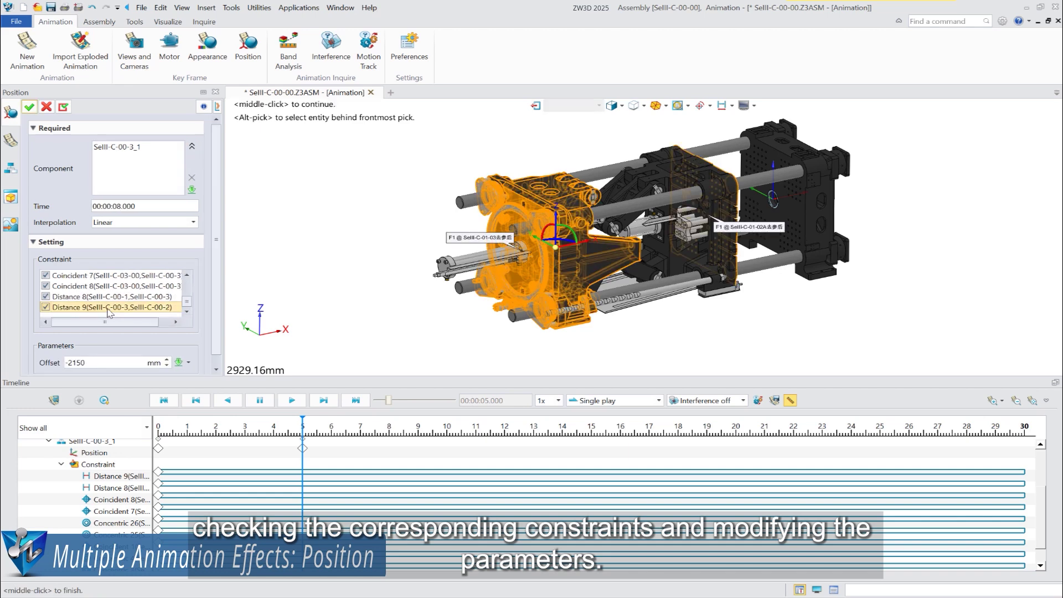
click(120, 363)
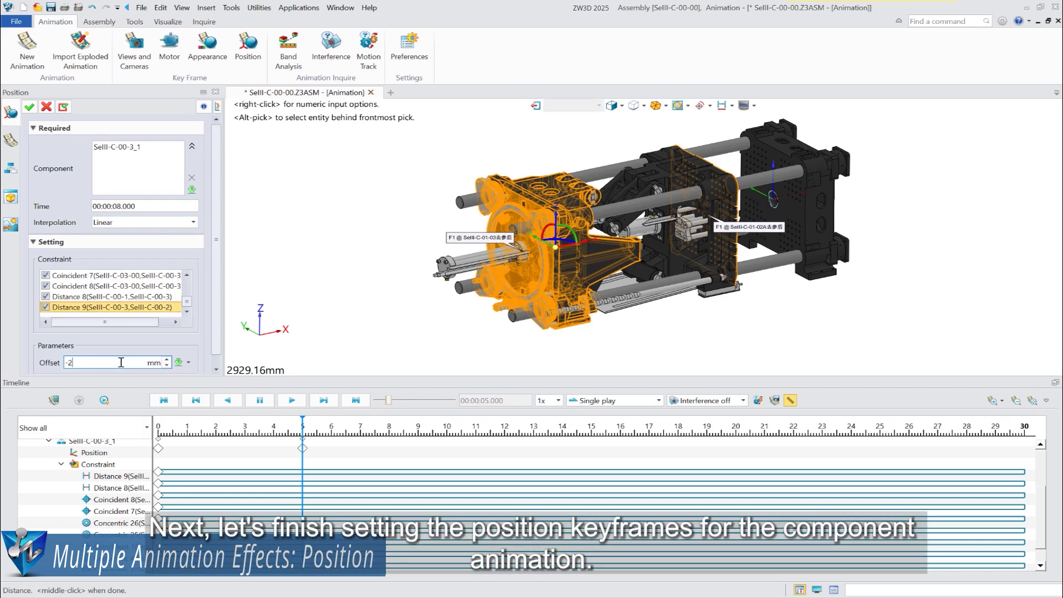
click(29, 107)
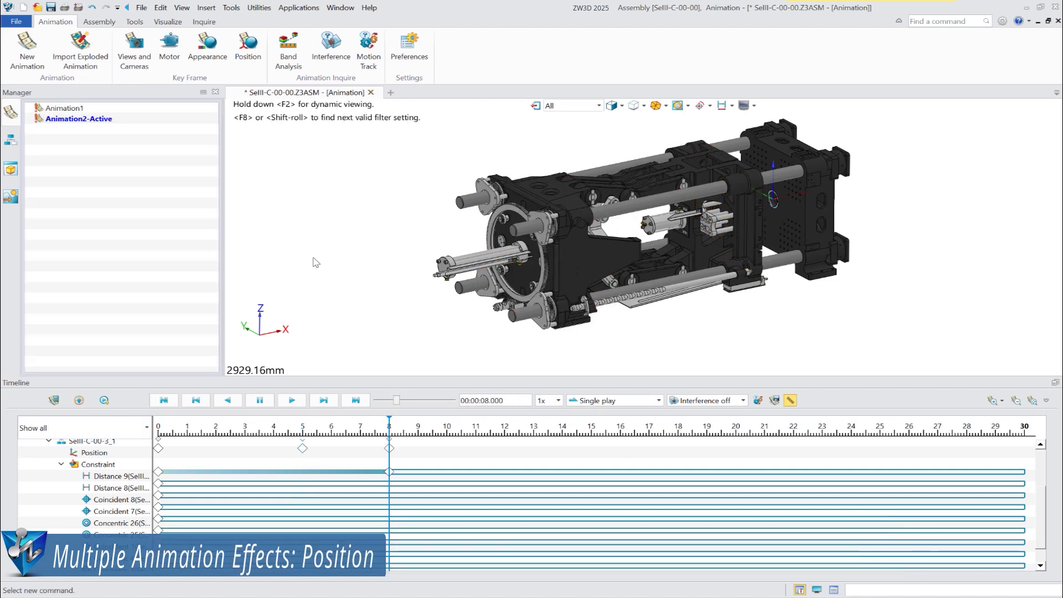
- Create a position keyframe at 10 s for component SeIII-C-00-3_1 with the Distance 9 offset set to -2150 mm
click(247, 50)
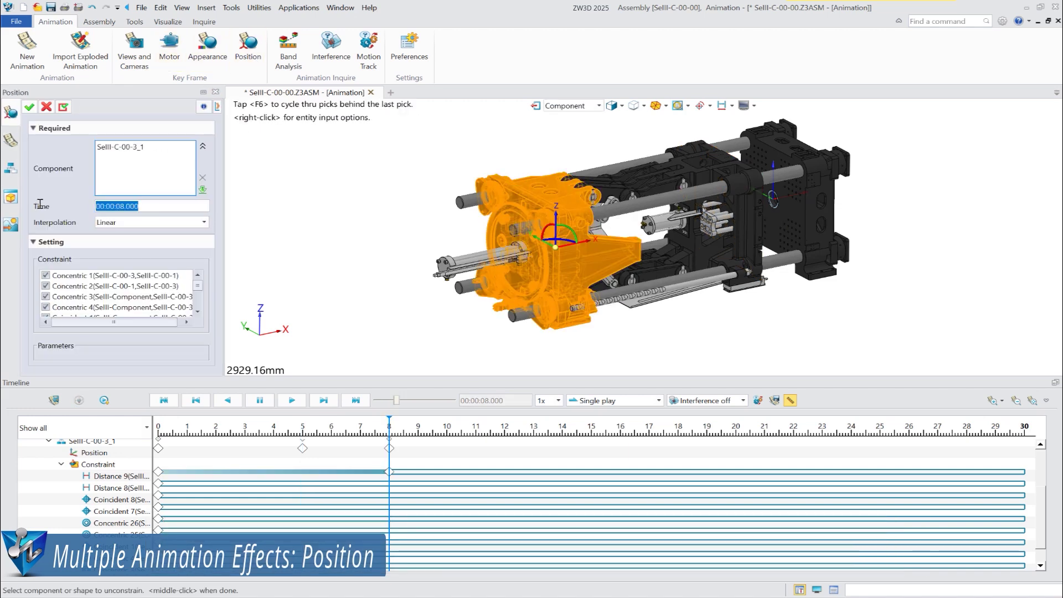
text(10)
scroll(108, 299, down, 5)
click(107, 306)
double_click(107, 362)
text(-2150)
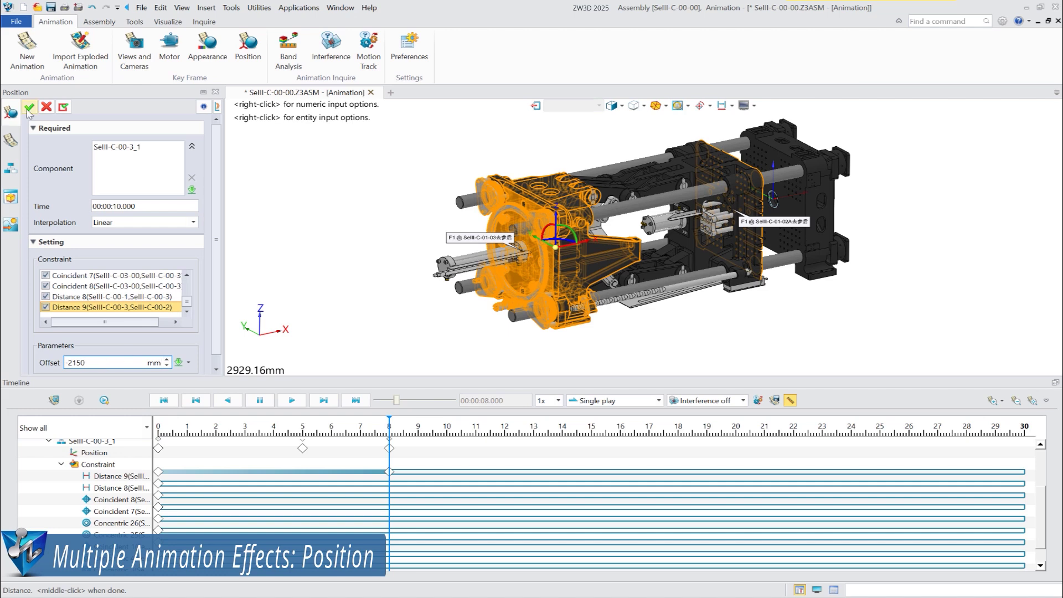
click(29, 107)
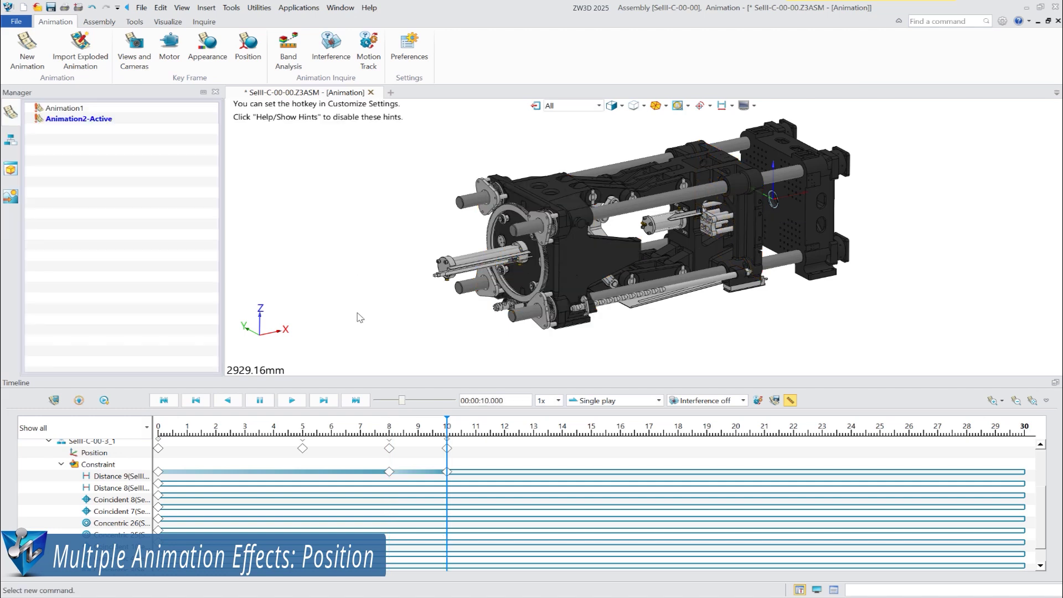
- Create a position keyframe at 12.5 s for the ejector component SeIII-C-04-08-00 with its Distance 2 offset set to 250 mm
click(247, 50)
click(695, 224)
text(12)
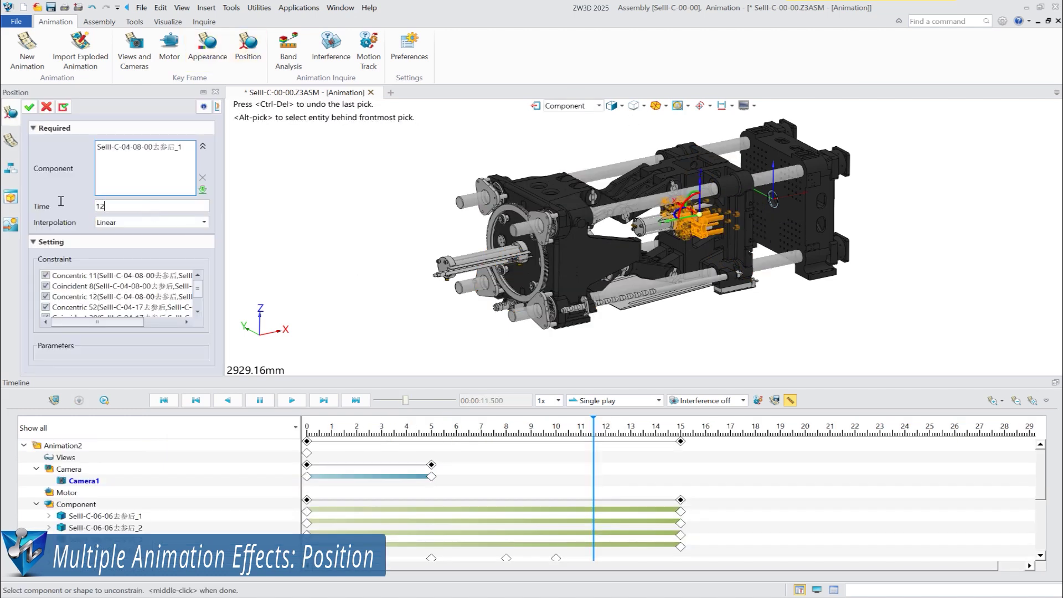
text(.5)
scroll(108, 299, down, 3)
click(107, 306)
double_click(105, 363)
text(250)
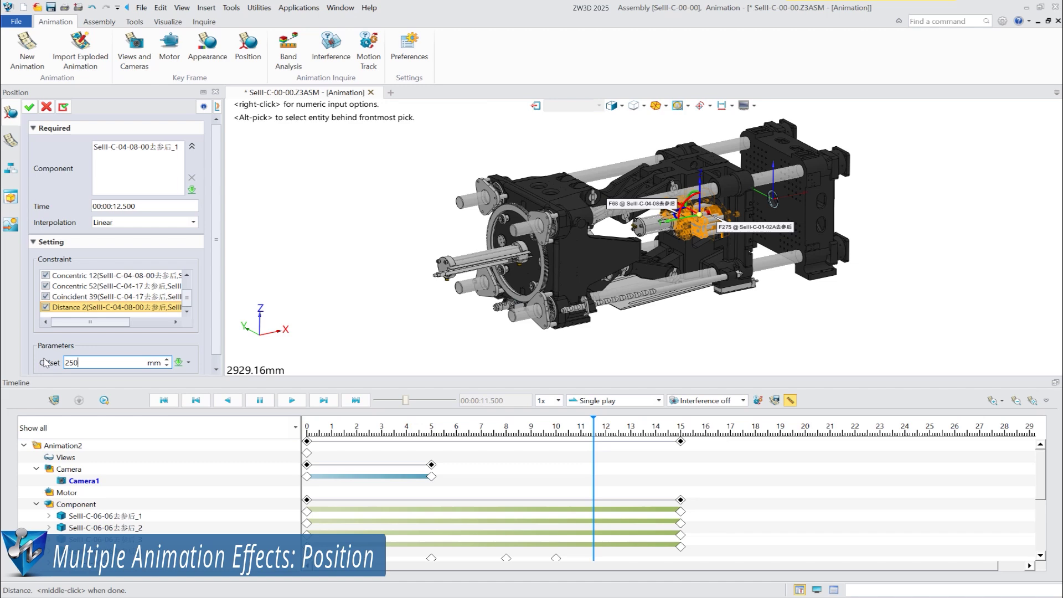
middle_click(391, 259)
- Create a position keyframe at 13.5 s for the ejector component SeIII-C-04-08-00 with its Distance 2 offset set to 0 mm
click(247, 50)
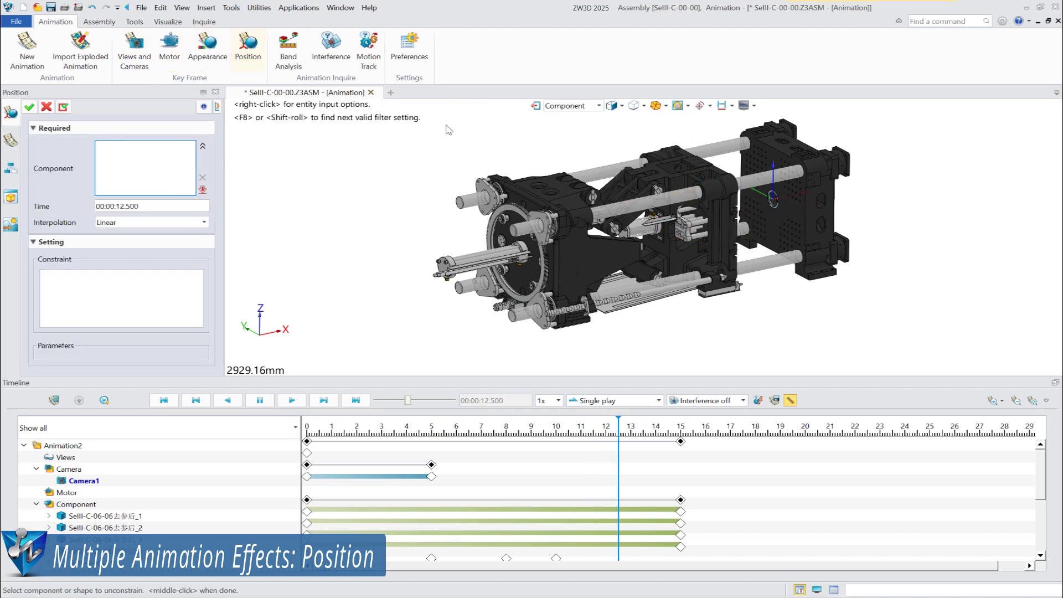
click(683, 233)
drag(151, 207, 71, 208)
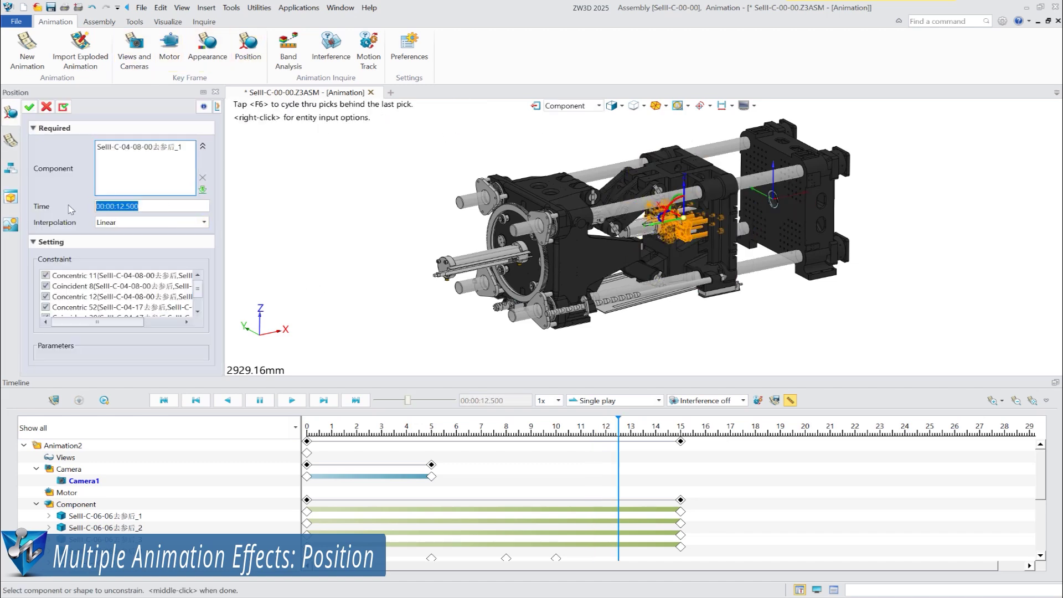
text(13.5)
scroll(171, 299, down, 3)
click(166, 306)
double_click(70, 363)
text(0)
click(30, 110)
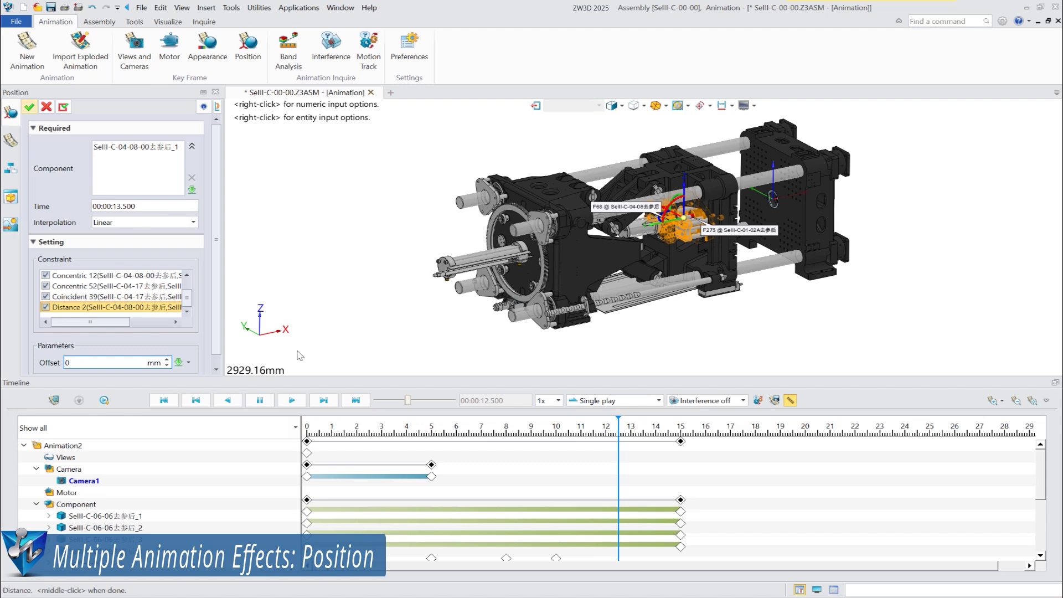
- Add a keyframe at 14.5 s for the ejector component's Distance 2 constraint and modify its distance parameter
middle_click(299, 356)
scroll(561, 491, down, 5)
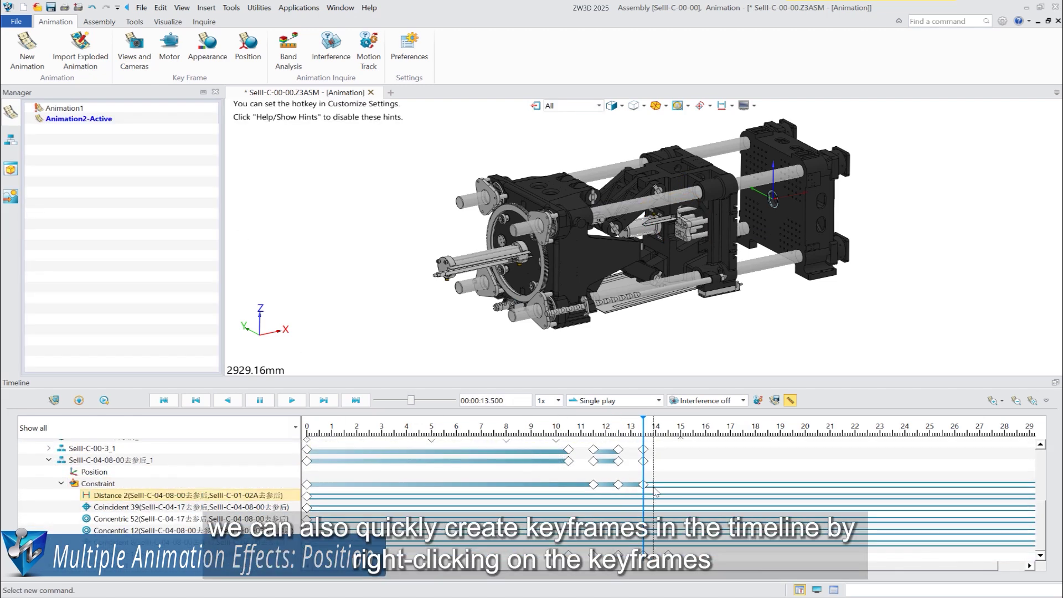
right_click(671, 488)
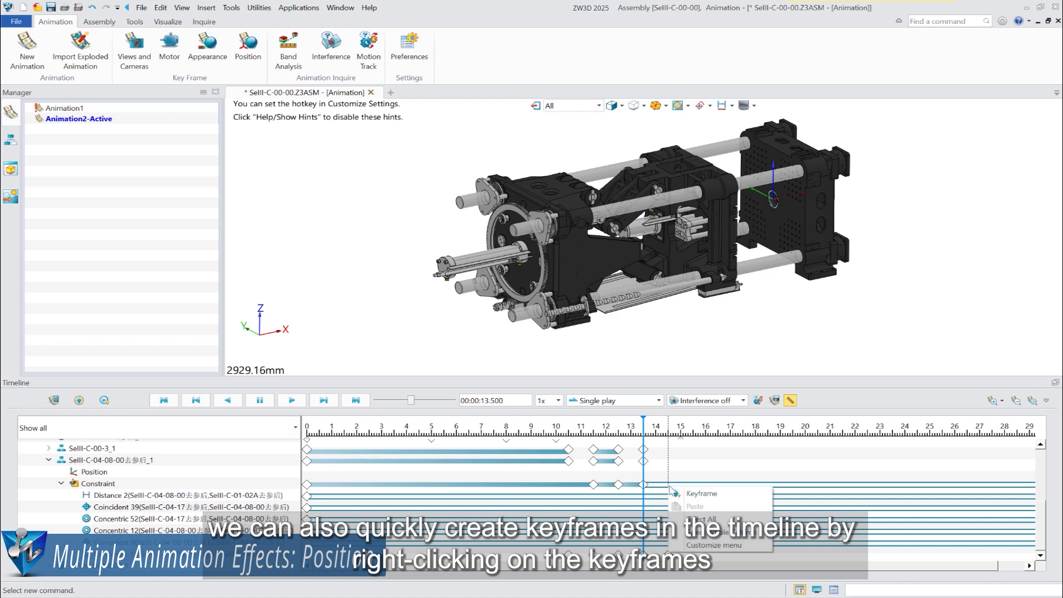
click(685, 494)
right_click(668, 485)
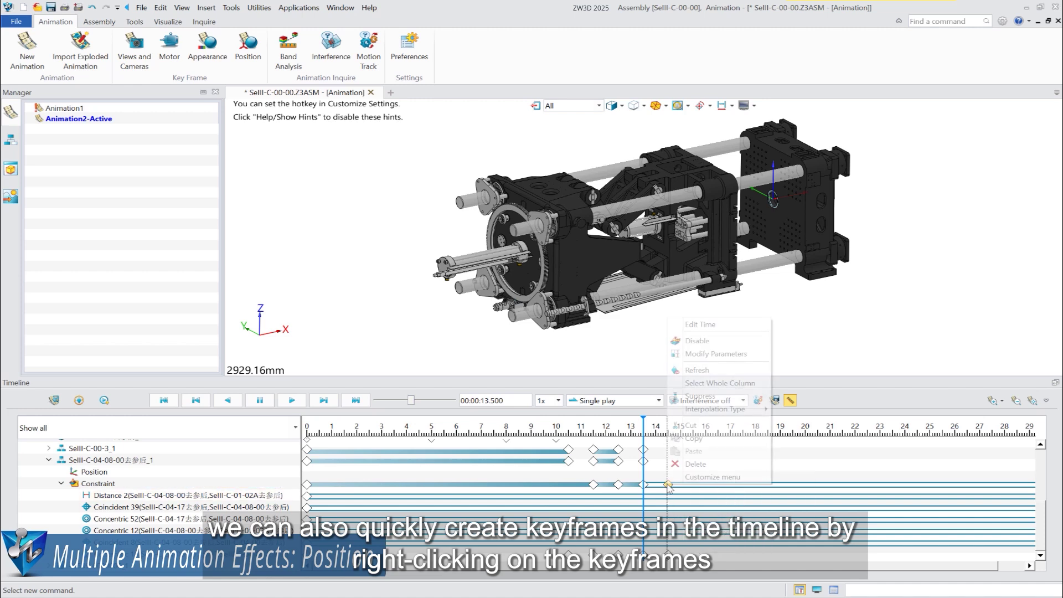
click(742, 354)
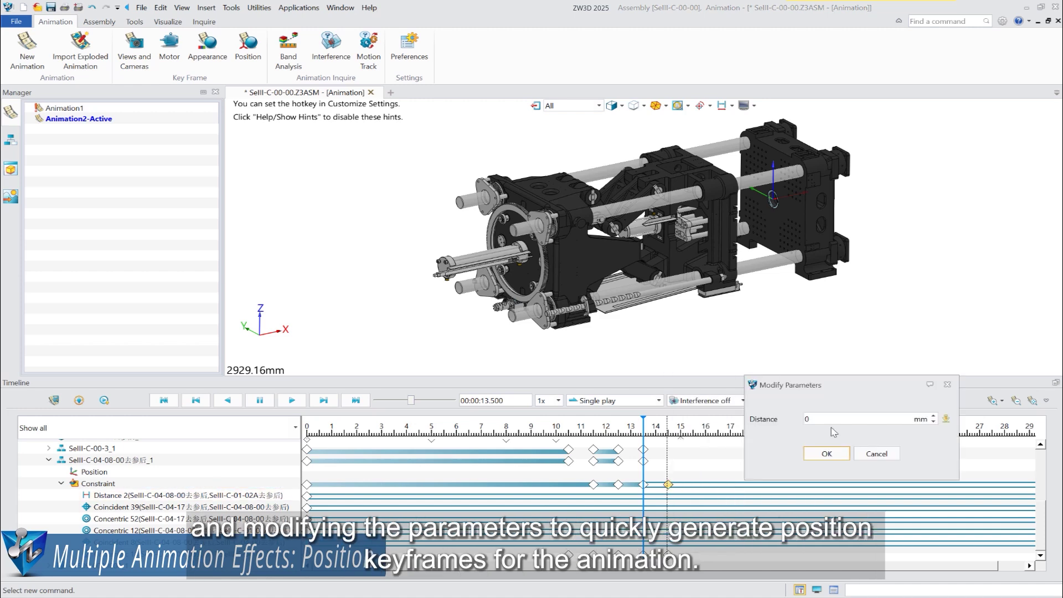
drag(831, 419, 790, 419)
click(826, 454)
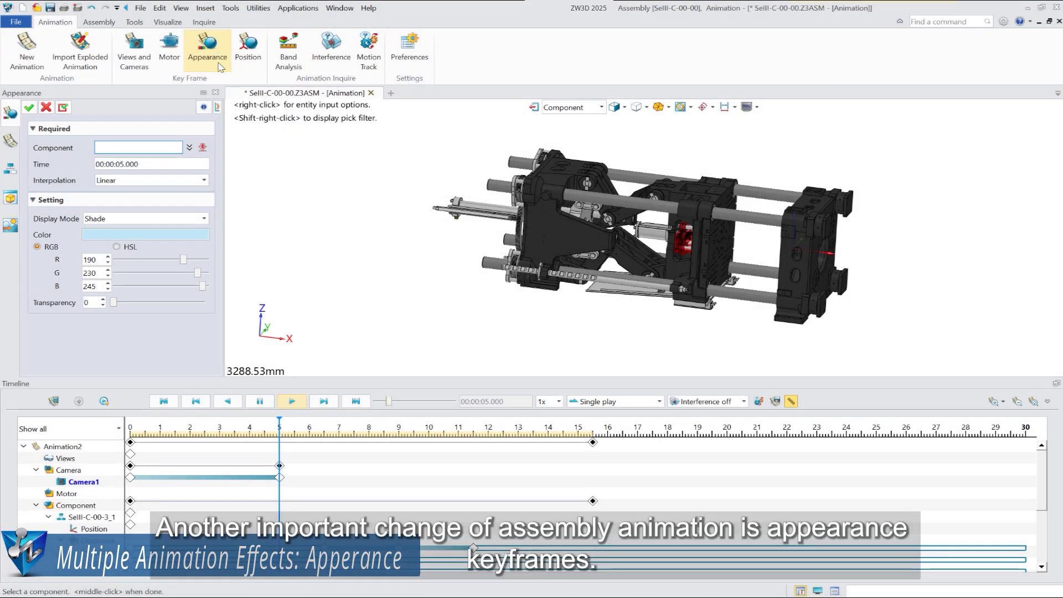
- Create an appearance keyframe at 5.5 s for the two front columns, SeIII-C-06-06_2 and SeIII-C-06-06_3, keeping transparency at 0
click(735, 223)
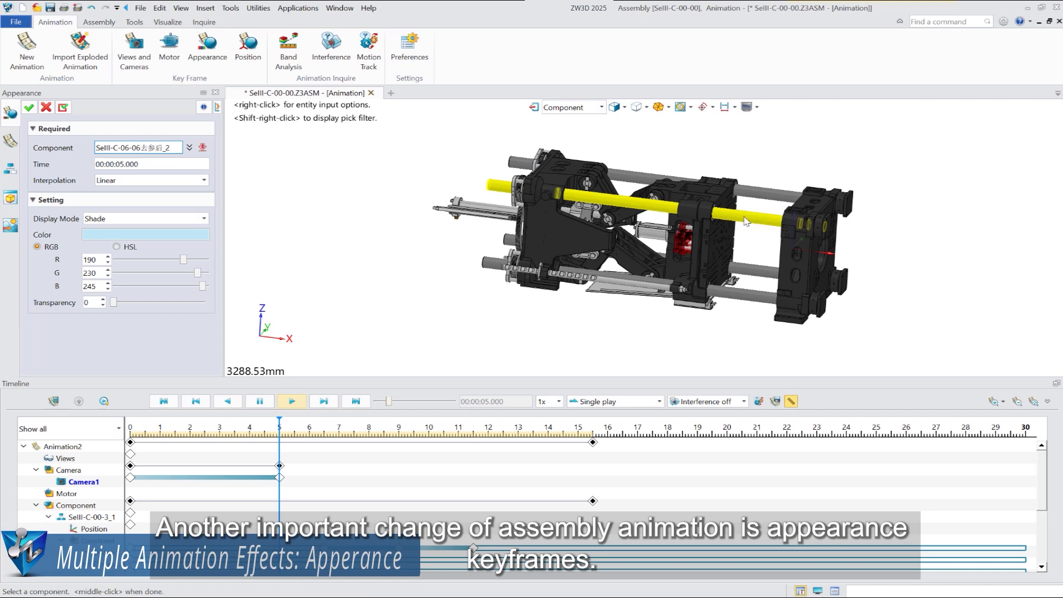
click(745, 222)
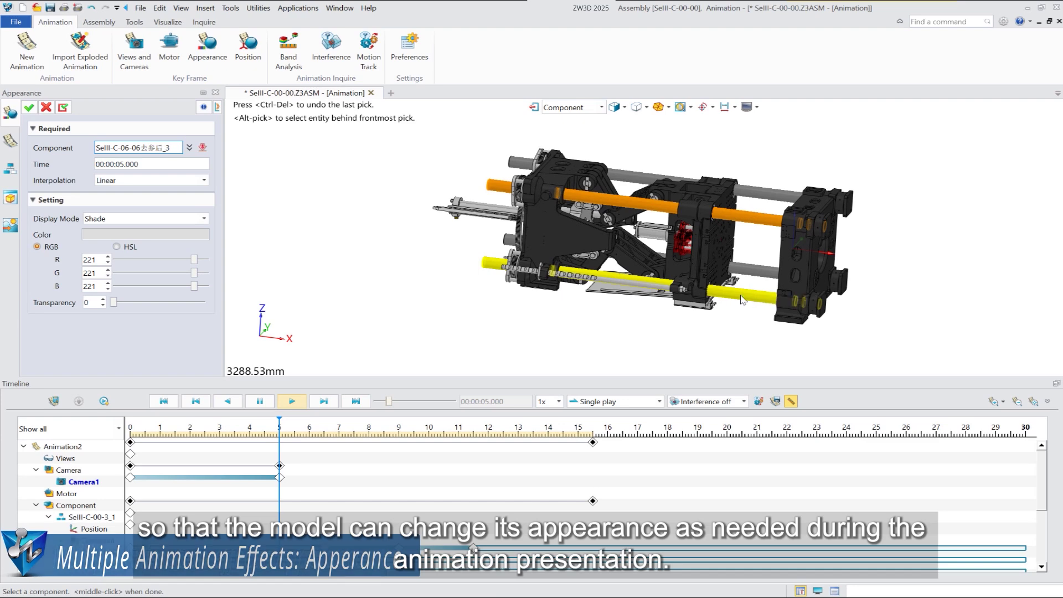
click(971, 288)
drag(146, 165, 38, 158)
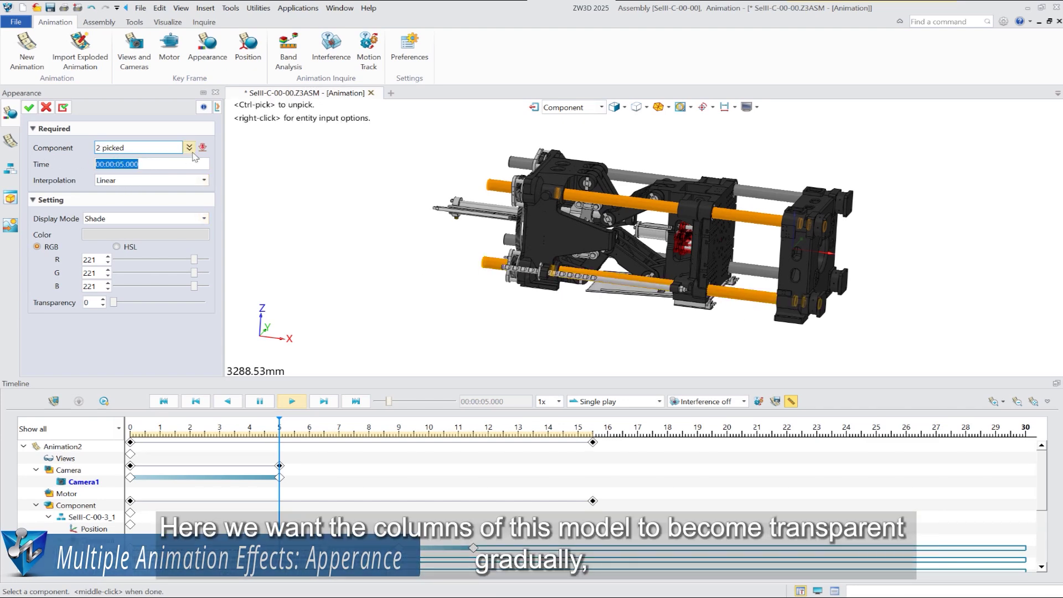
text(5.5)
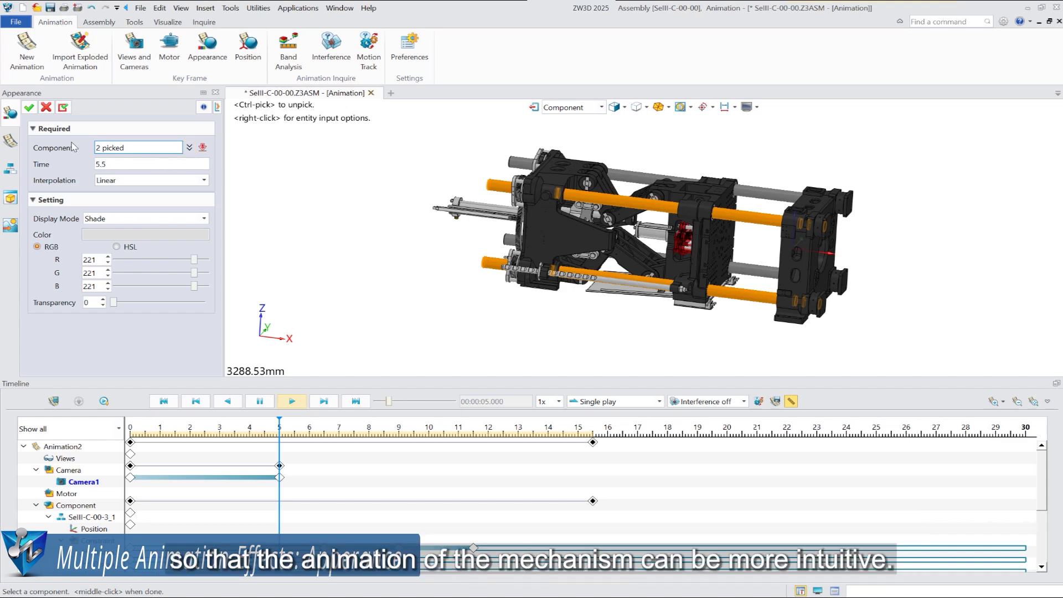
click(30, 108)
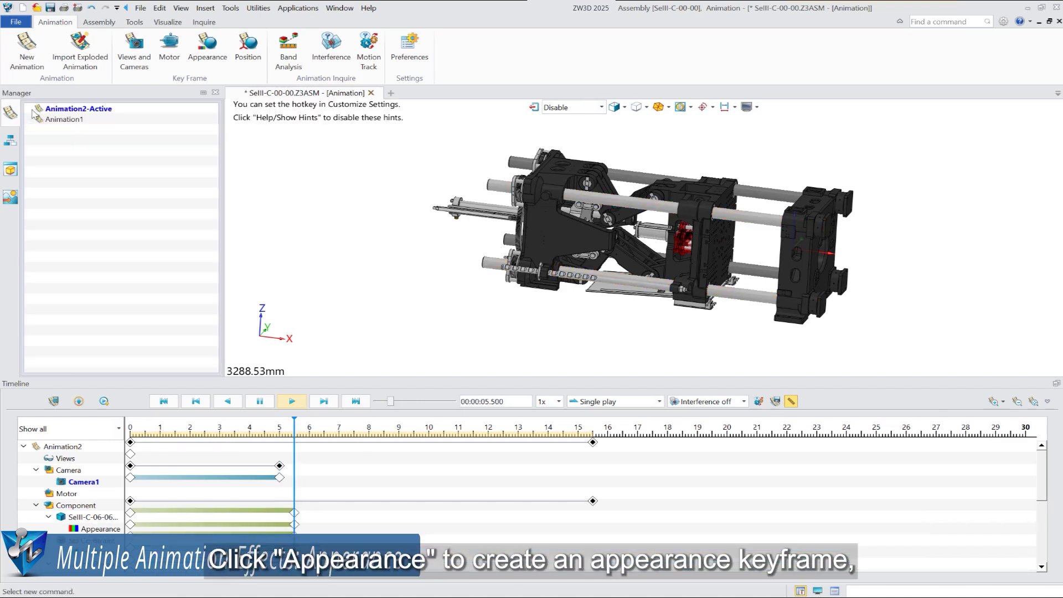
- Create an appearance keyframe at 15 s for the same two front columns with transparency set to 76
click(209, 53)
click(747, 214)
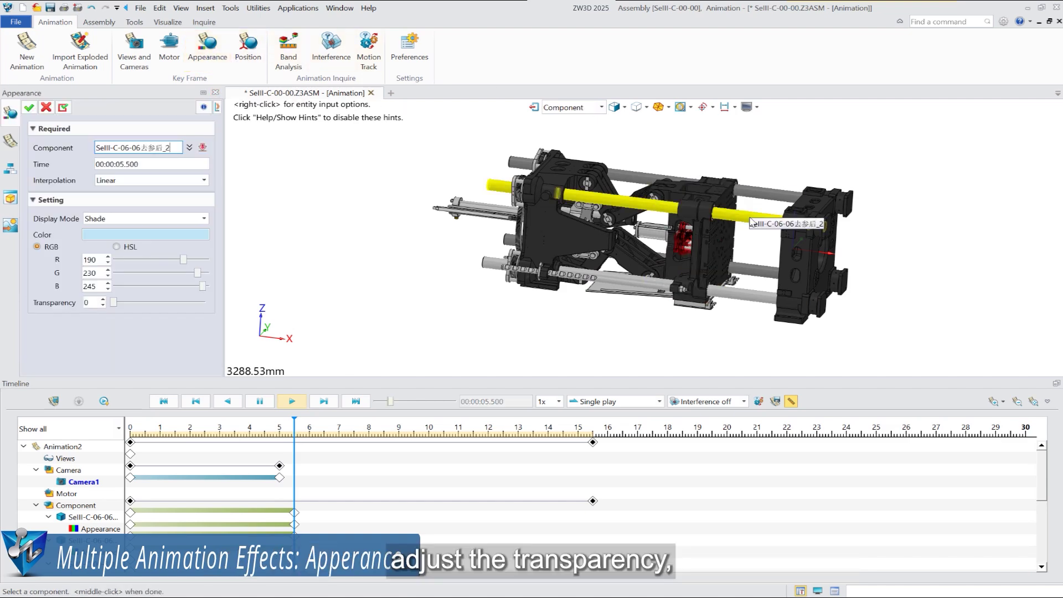
click(756, 303)
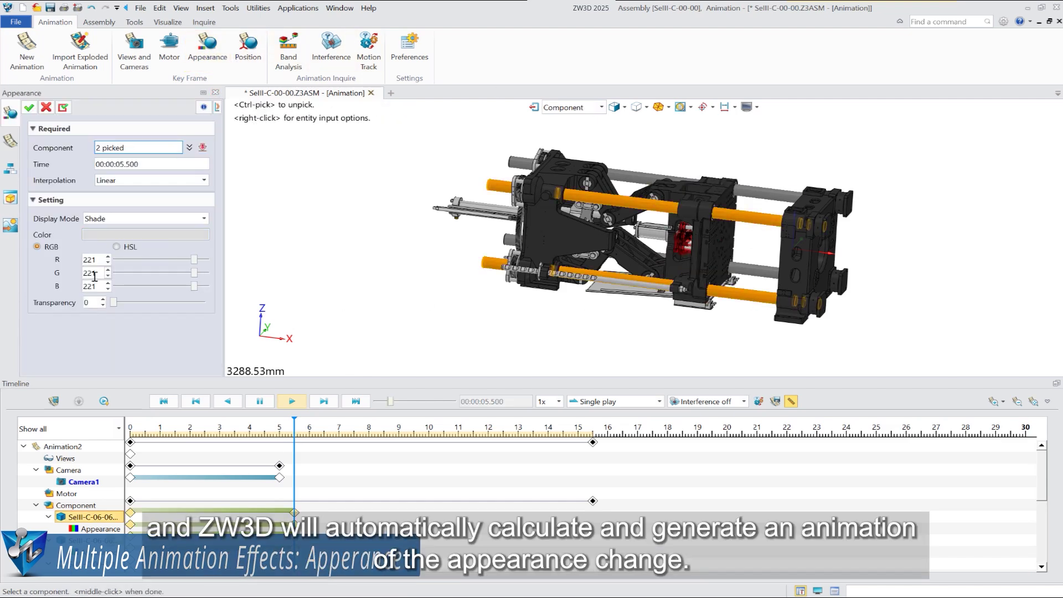
drag(163, 165, 69, 164)
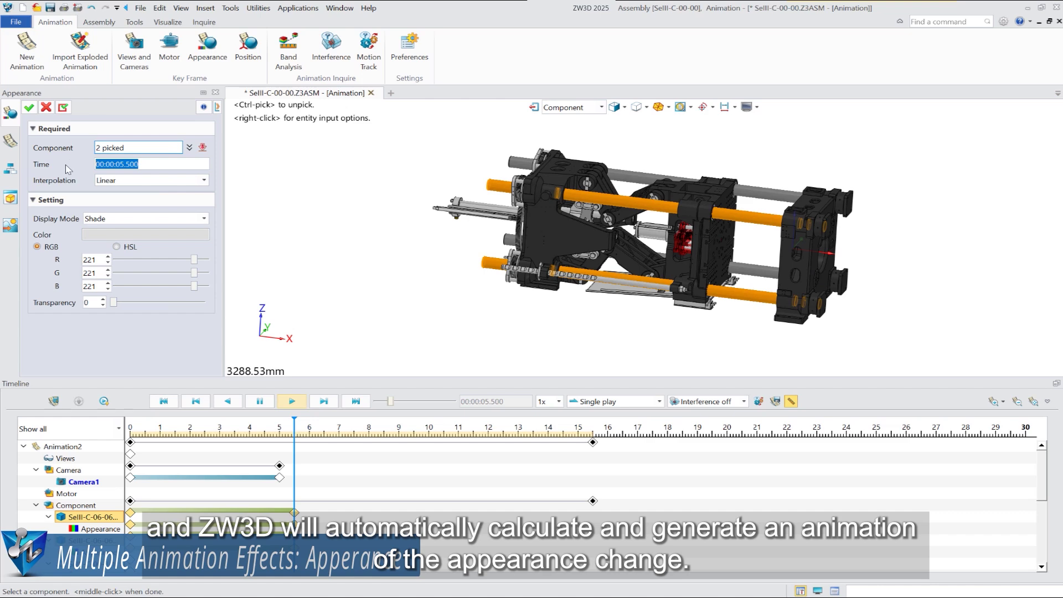
text(15)
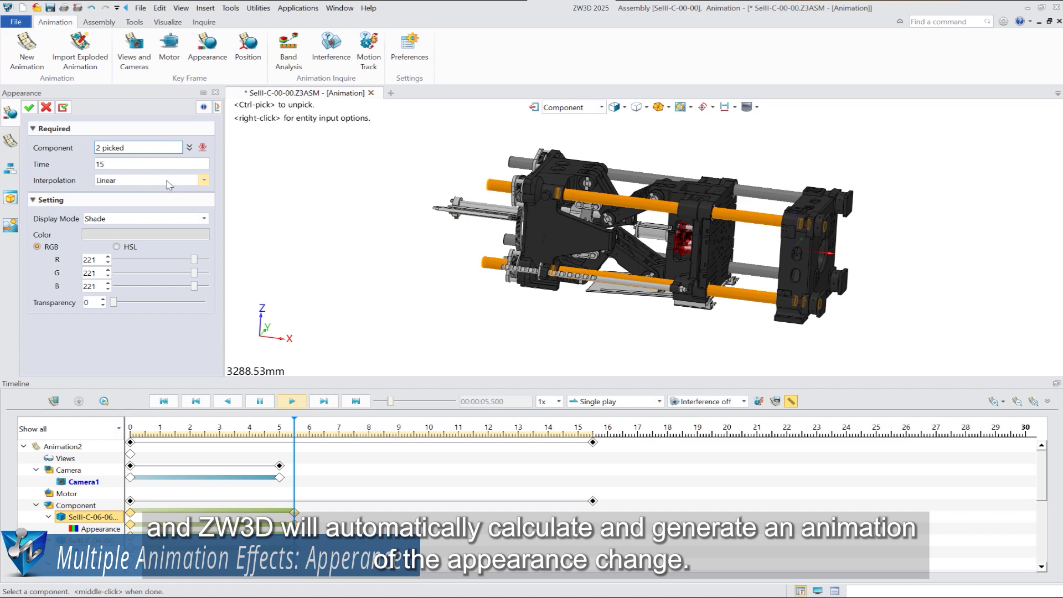
drag(114, 307, 181, 300)
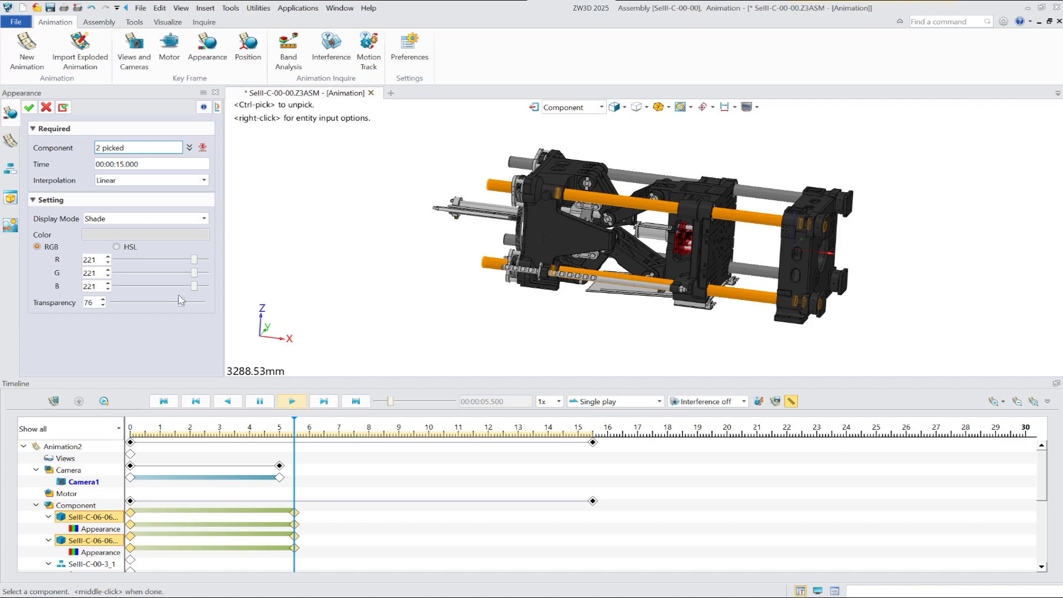
click(29, 108)
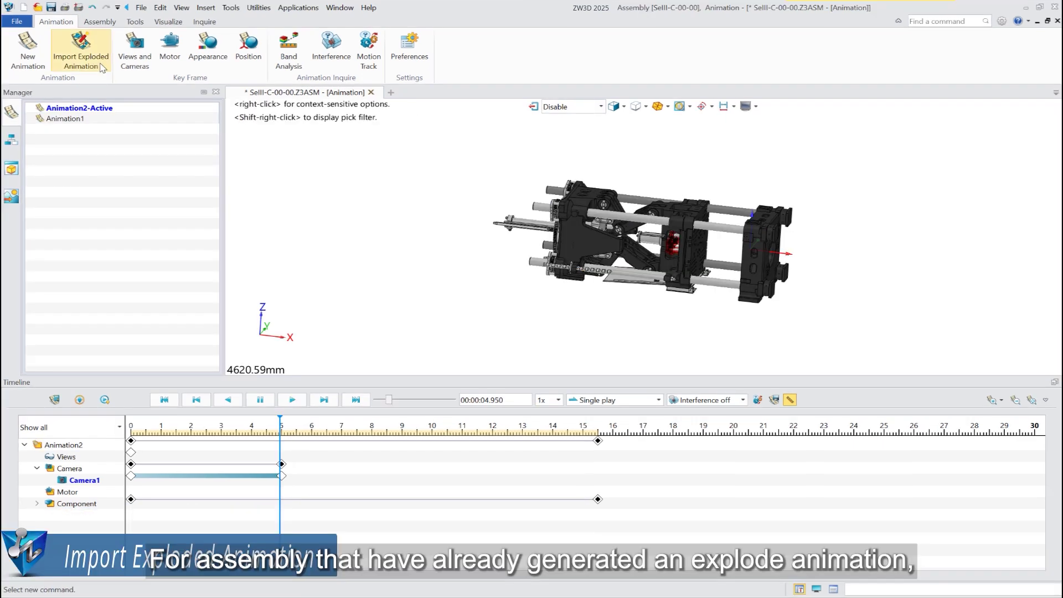
- Import the exploded animation Explode 1 into the timeline with an insert time of 15.5 s
click(102, 68)
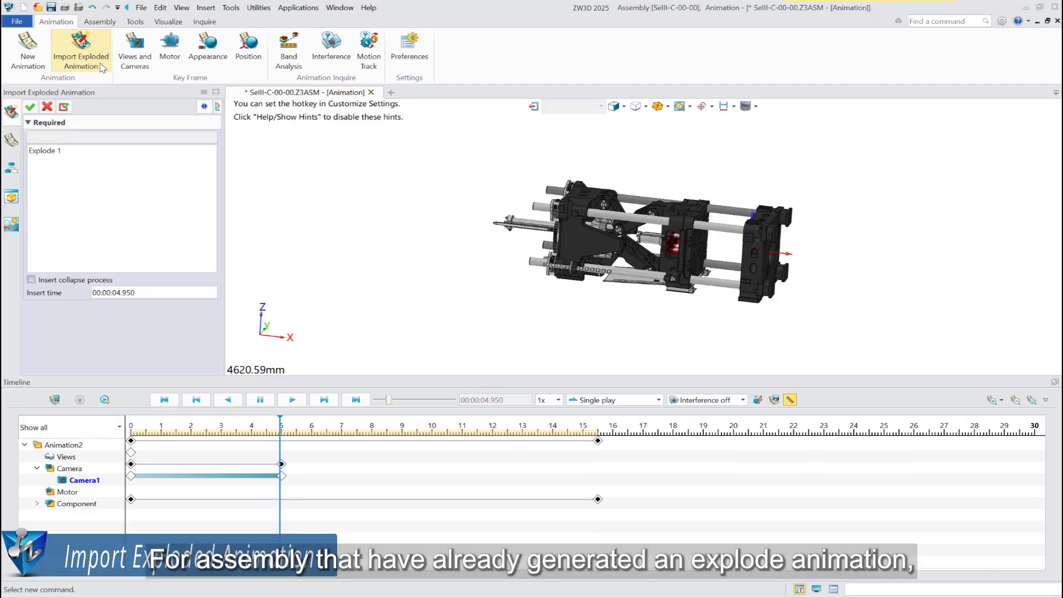
click(73, 153)
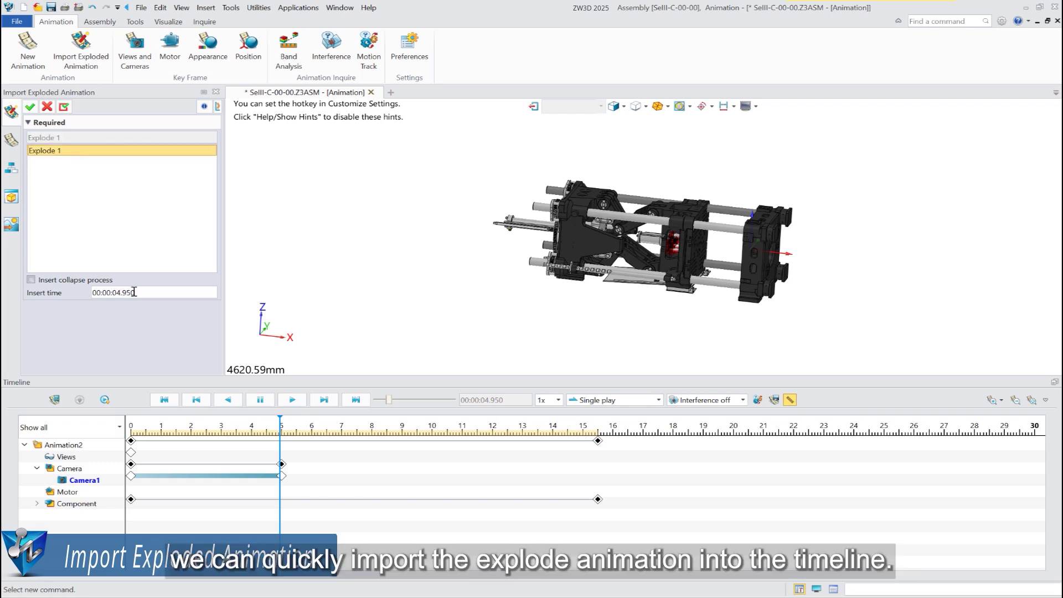
drag(153, 294, 61, 290)
text(15.5)
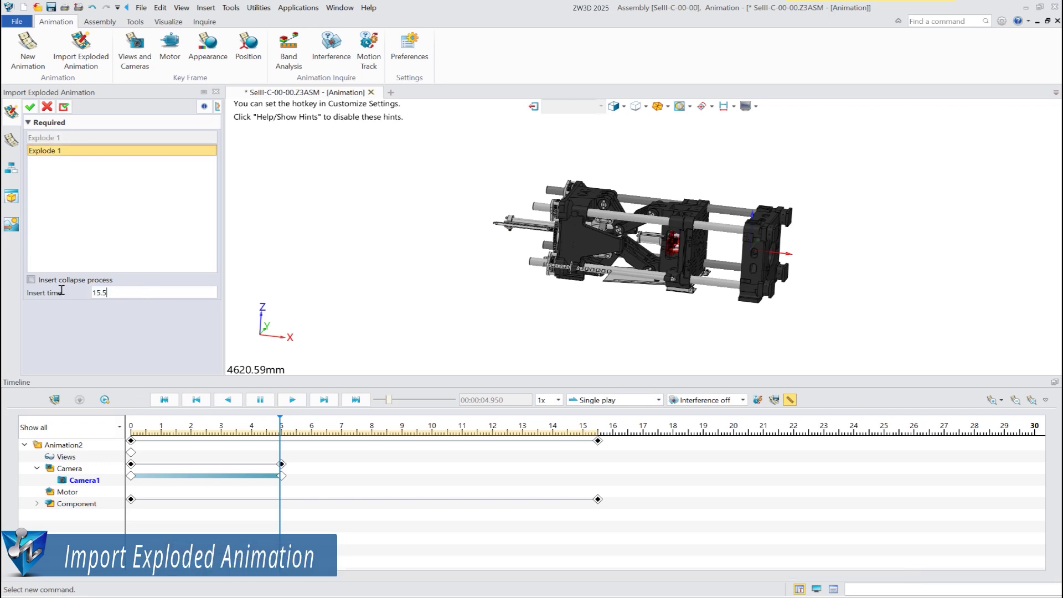
click(30, 107)
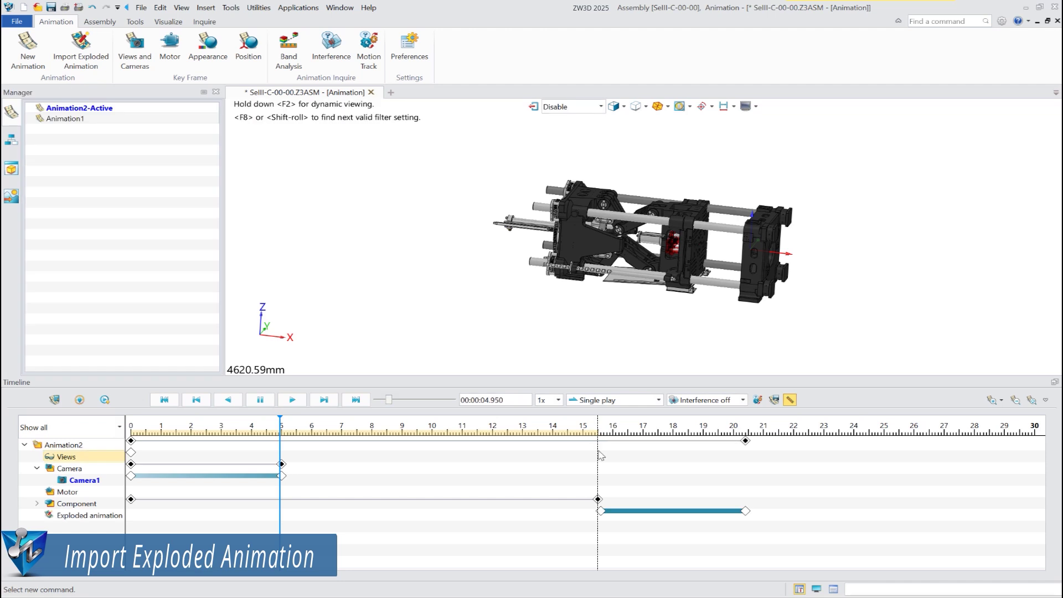
- Calculate the animation and set its export file to Animation2_001.mp4 in MP4 format
click(58, 402)
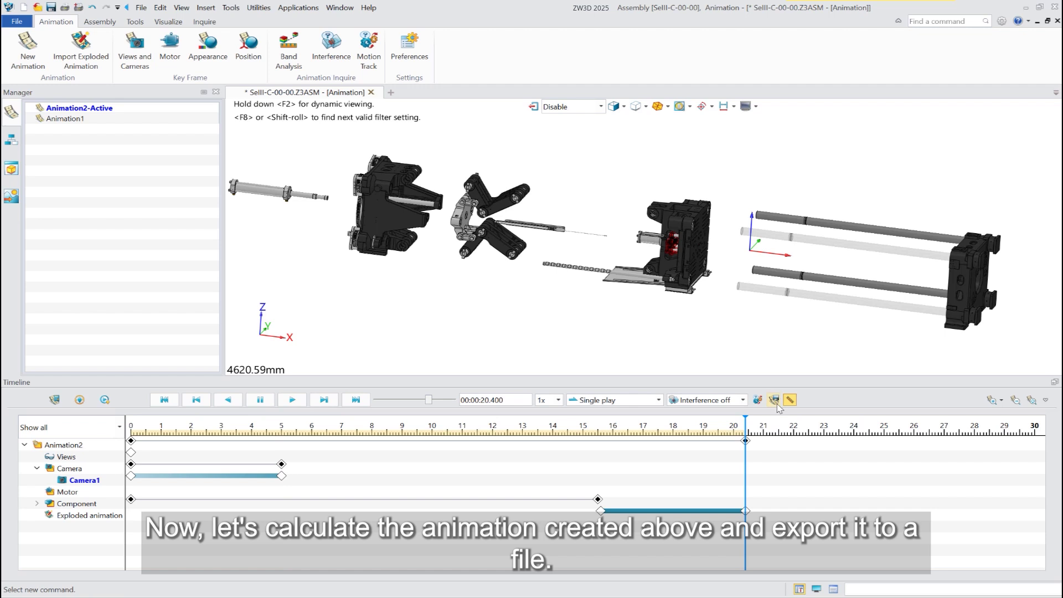
click(777, 403)
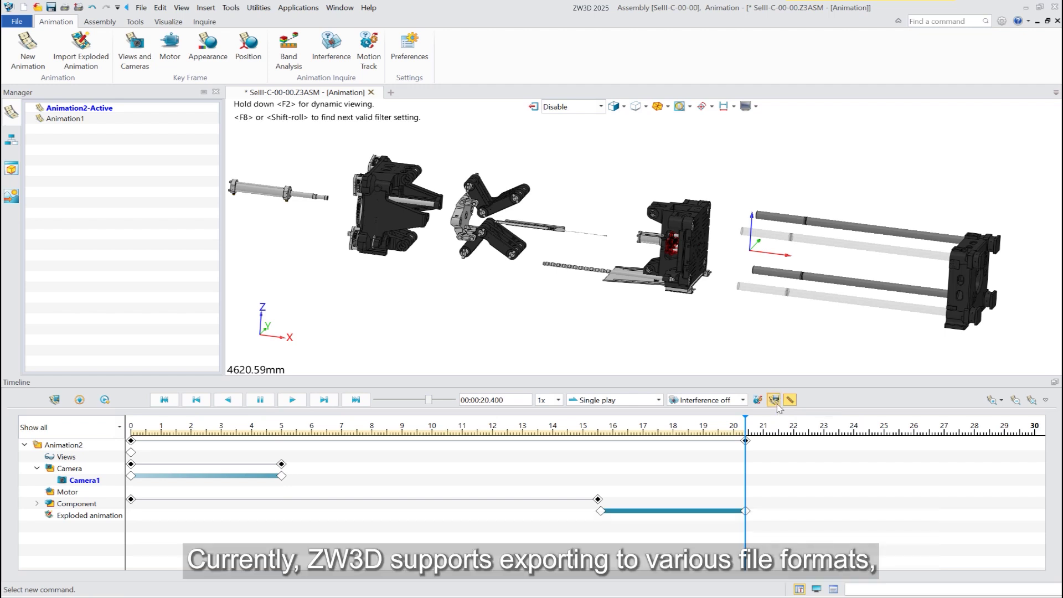
click(908, 427)
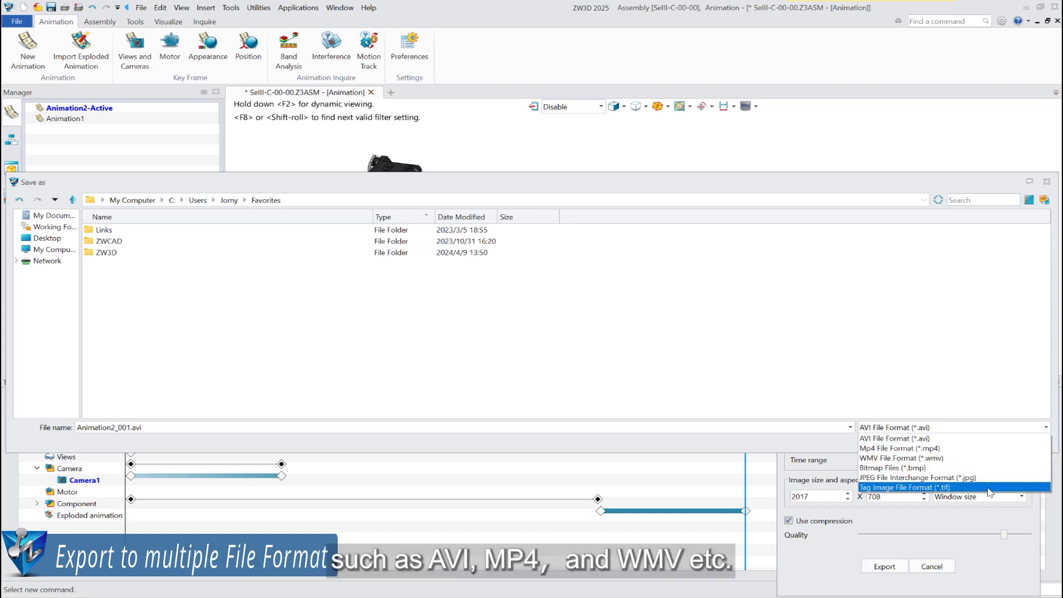
click(989, 450)
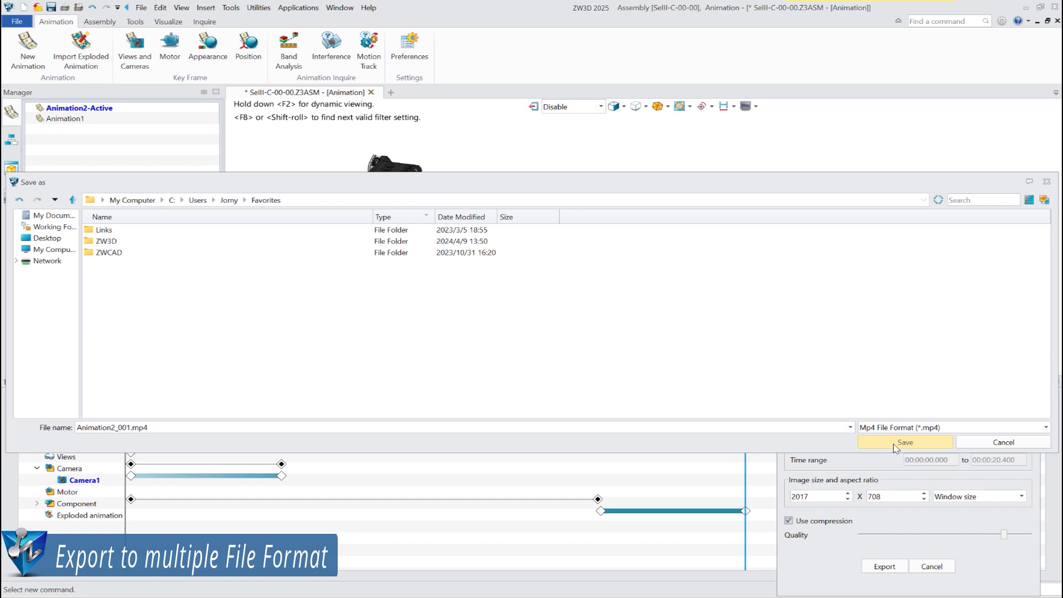
click(895, 444)
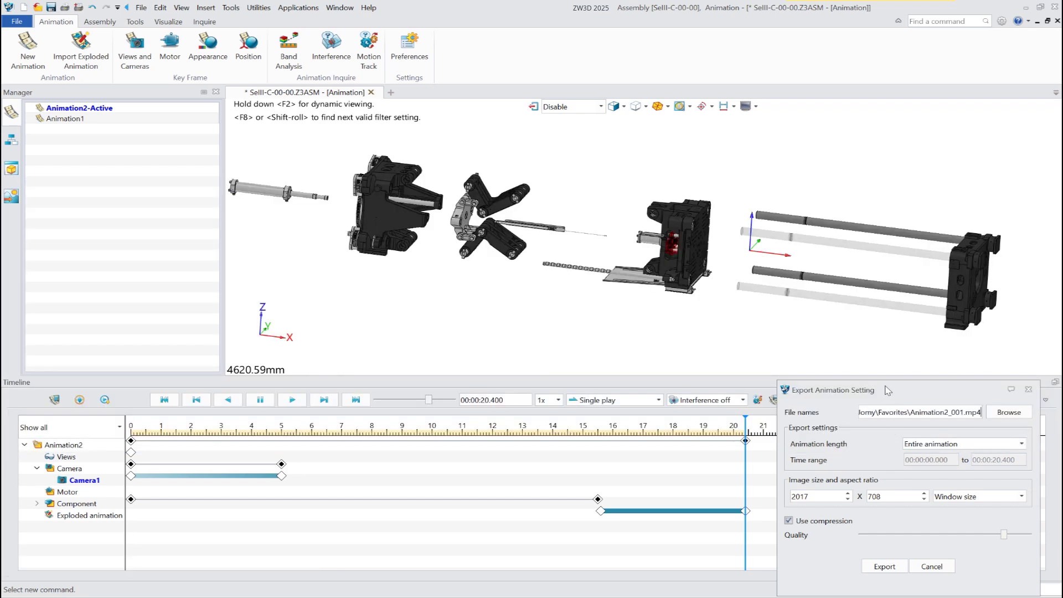
drag(888, 390, 625, 222)
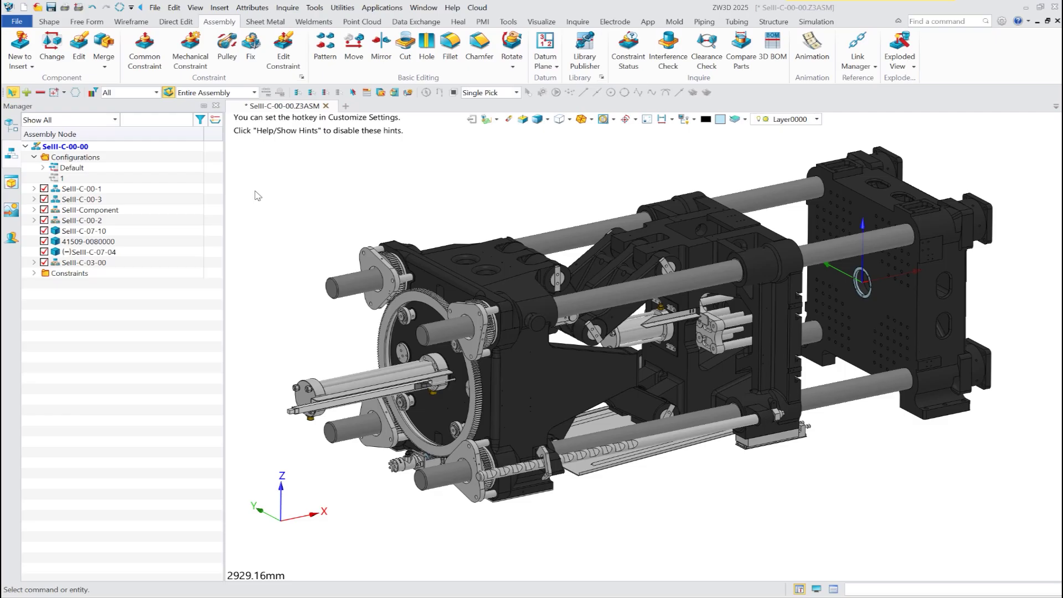
- Activate assembly configuration 1 and reuse Animation2 for it in the animation environment
double_click(60, 180)
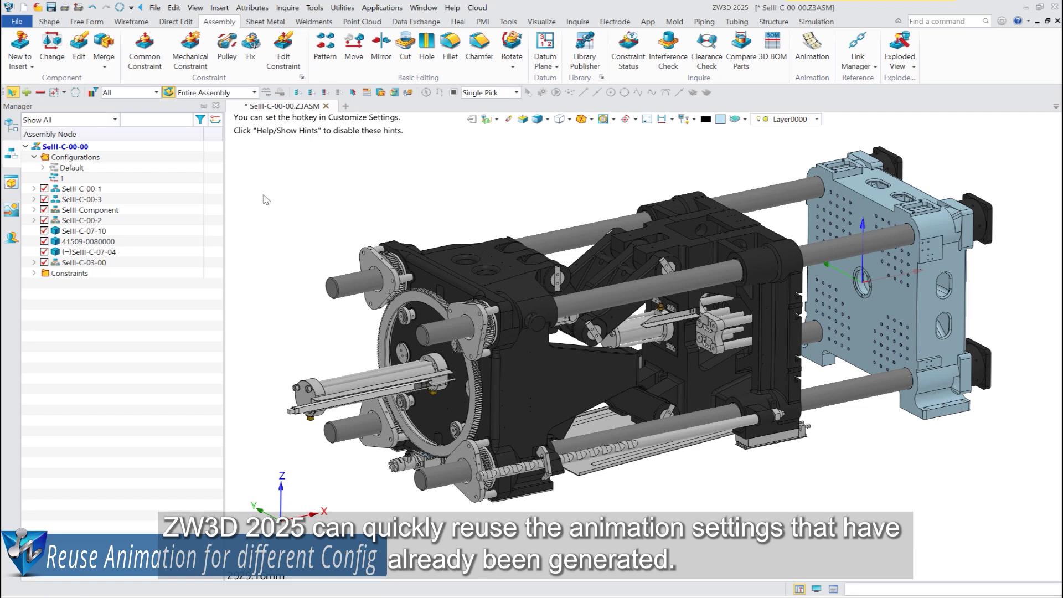
click(812, 50)
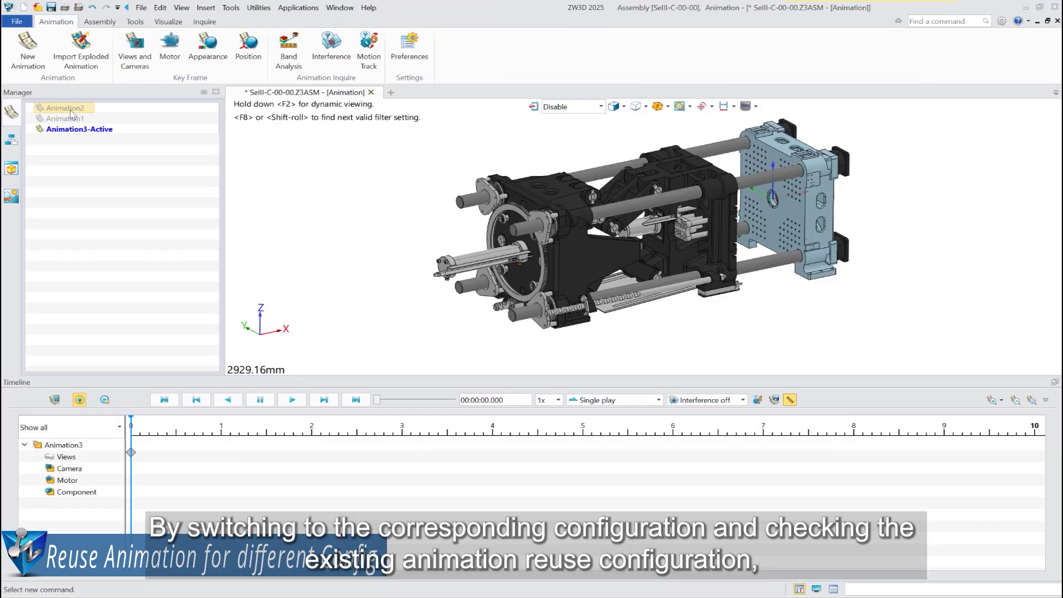
right_click(71, 109)
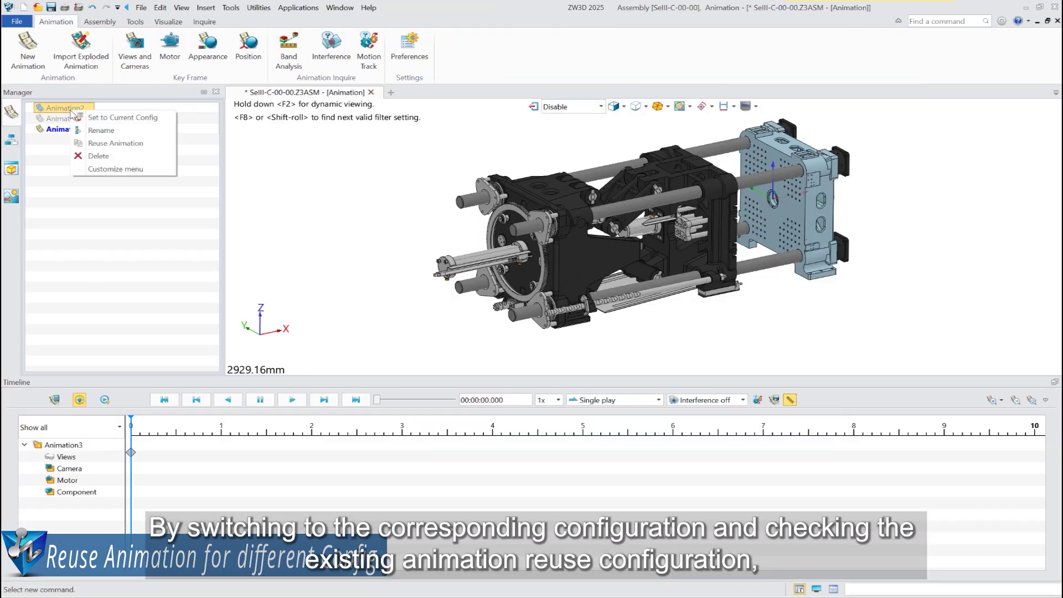
click(115, 142)
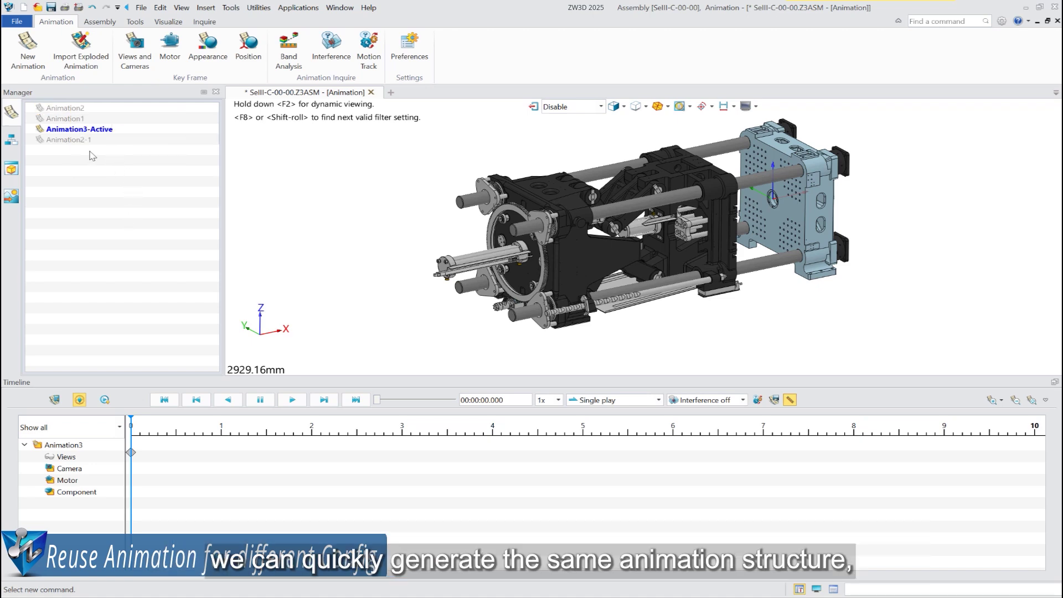
- Set the reused Animation2-1 to the current configuration and make it the active animation
right_click(70, 141)
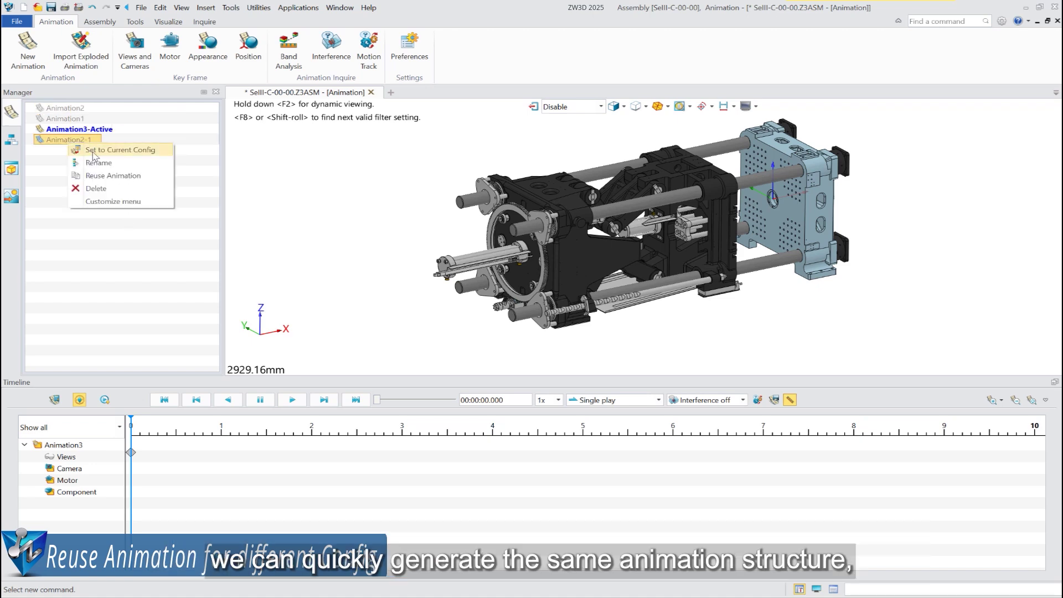
click(93, 151)
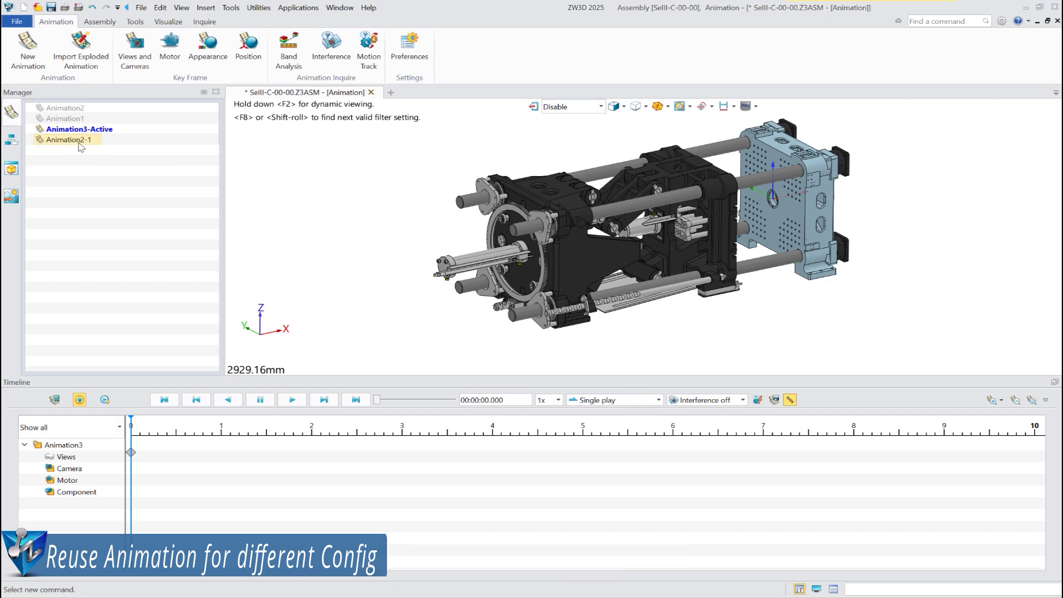
double_click(80, 140)
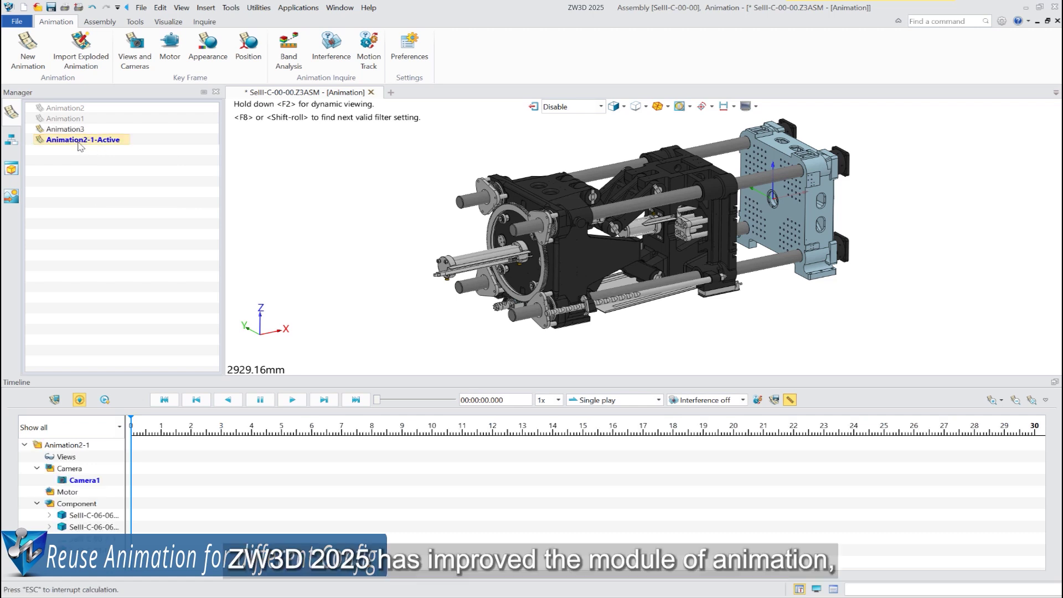